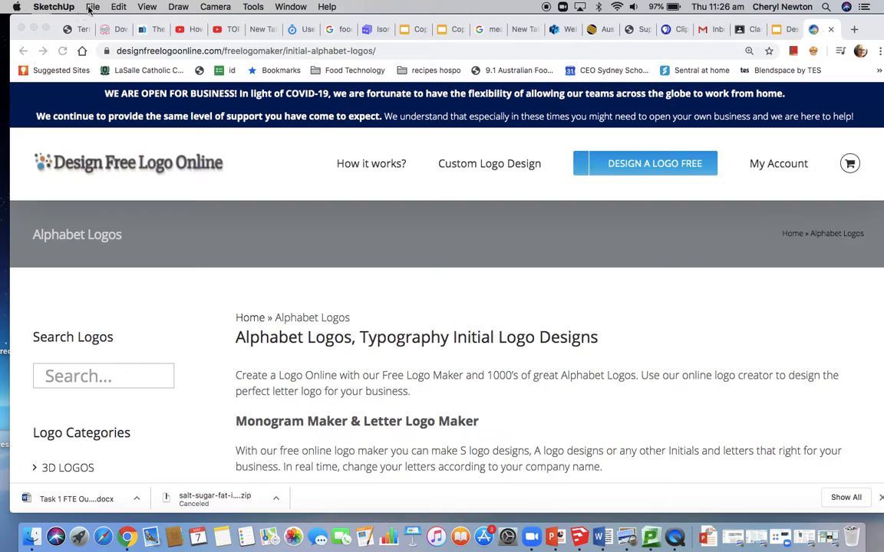
Create a new SketchUp model from the Plan View Millimeter template
left_click(89, 8)
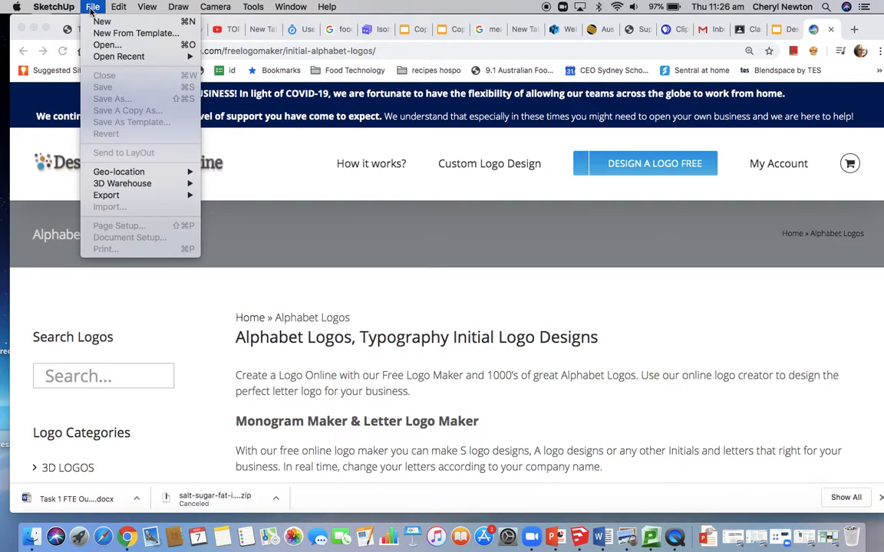
left_click(123, 33)
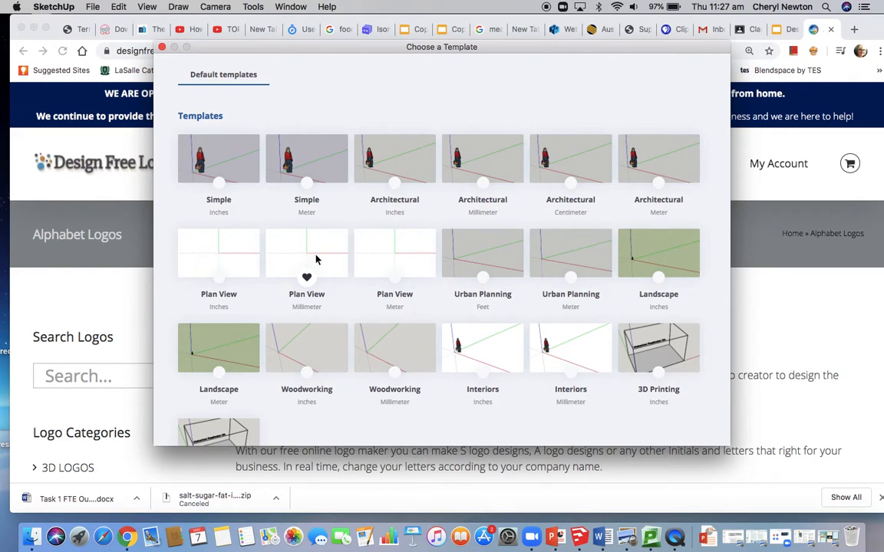
left_click(316, 259)
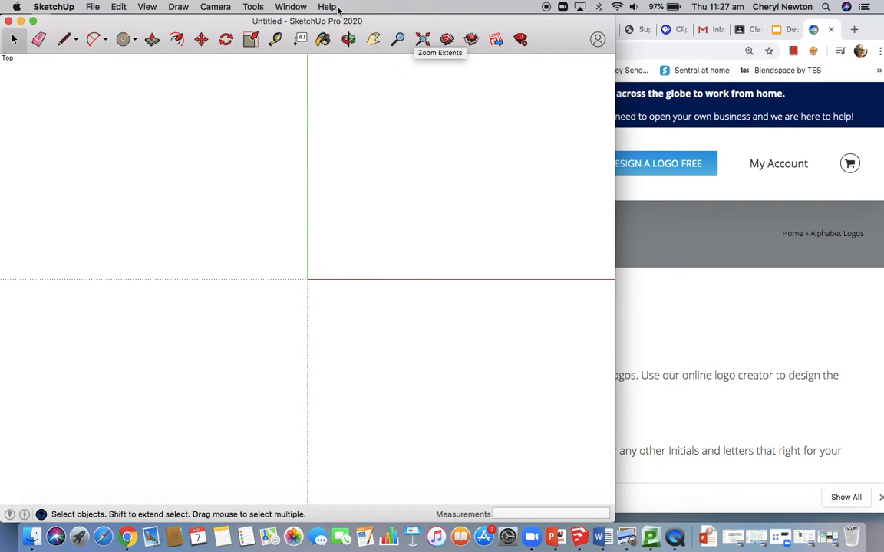
Show the large tool palette at the edge of the drawing area and pan the origin toward the lower-left corner
left_click(253, 7)
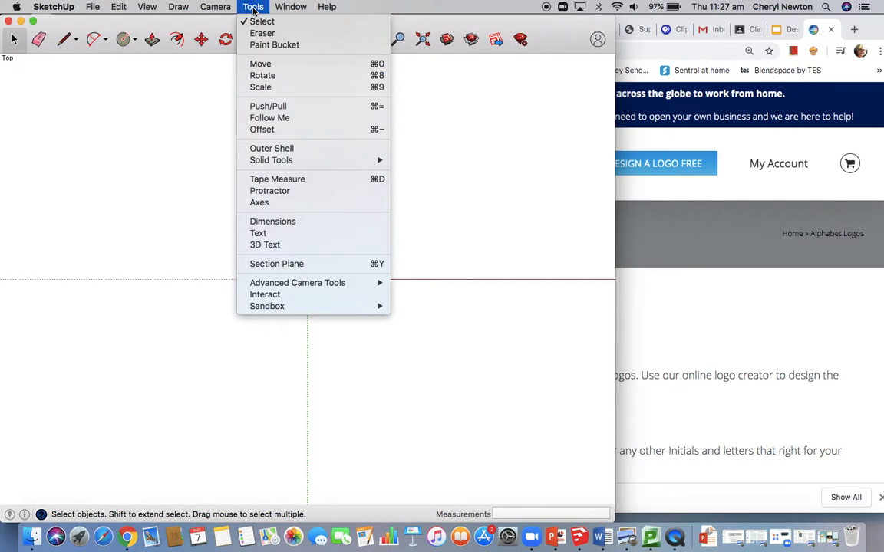
mouse_move(209, 8)
mouse_move(228, 48)
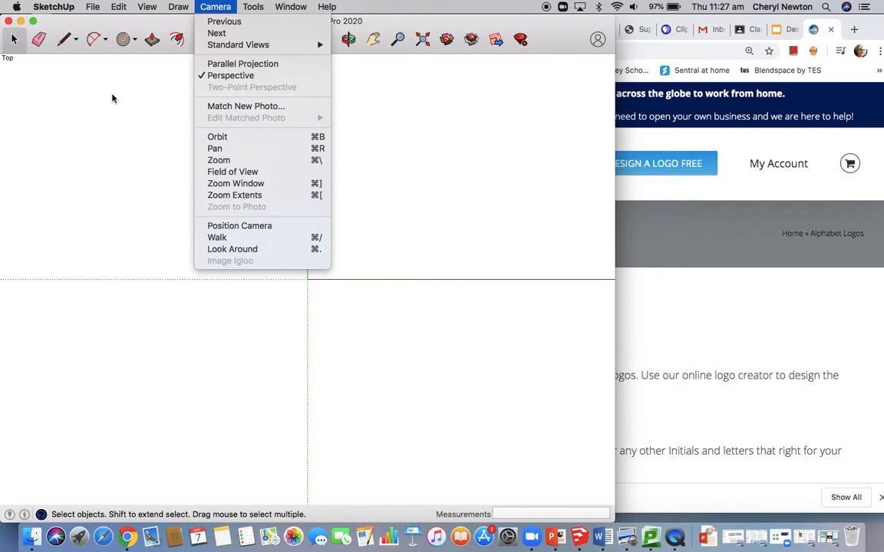
mouse_move(163, 6)
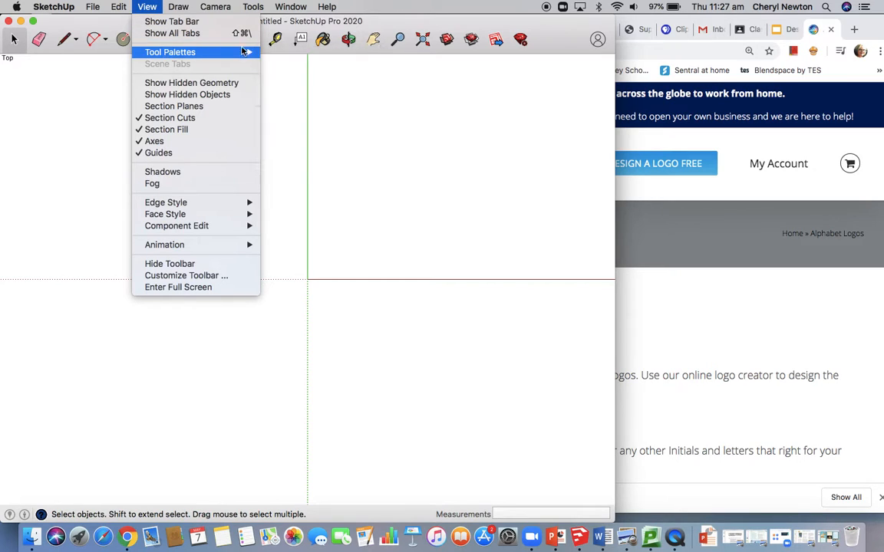
left_click(278, 52)
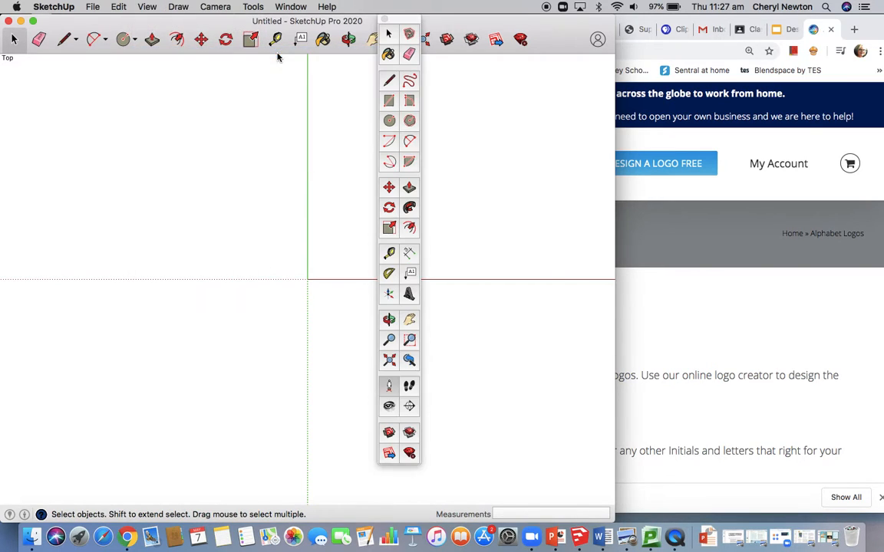
left_click_drag(396, 18, 586, 66)
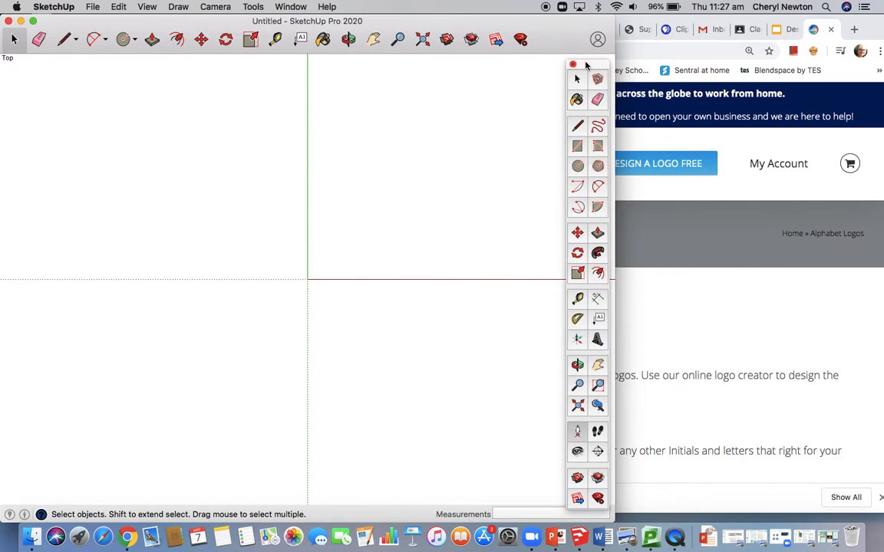
left_click(374, 40)
left_click_drag(393, 115, 122, 304)
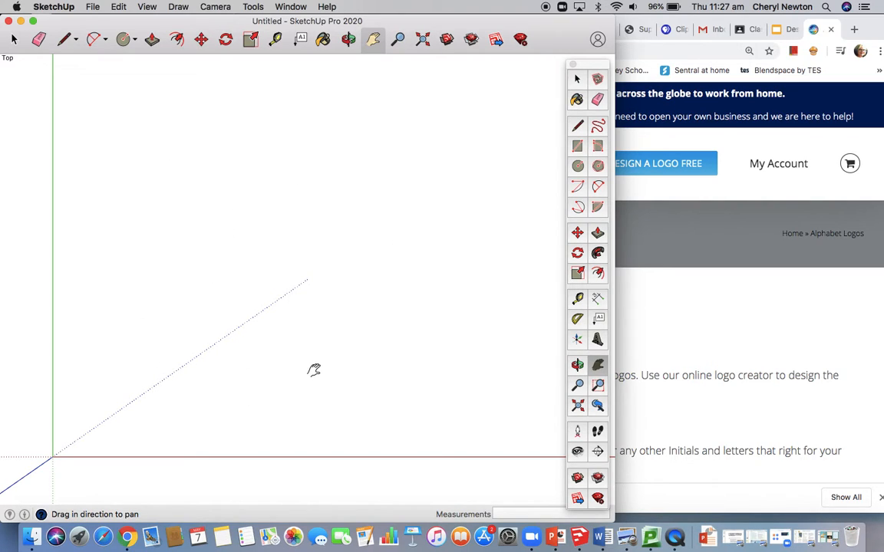
Switch to the Design Free Logo Online page in Chrome and open the Animal Logo category
left_click(727, 192)
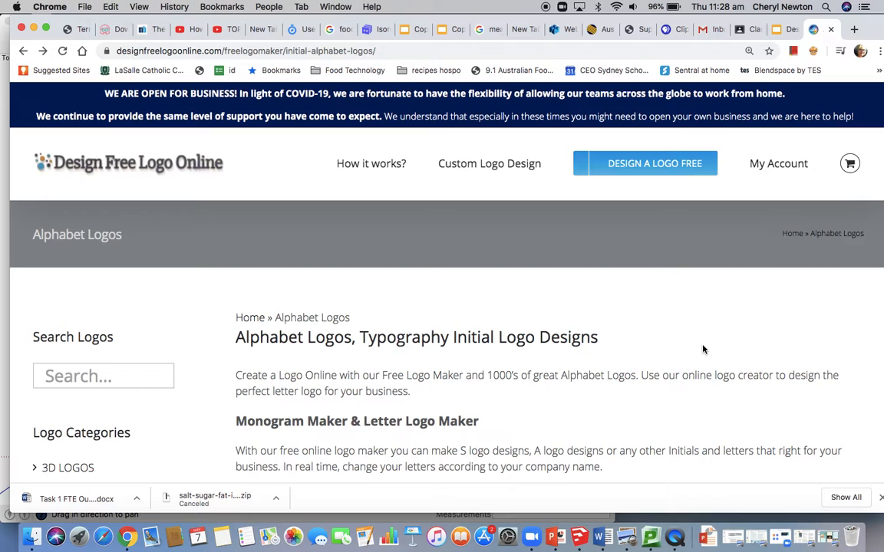
scroll(702, 349, "down", 1)
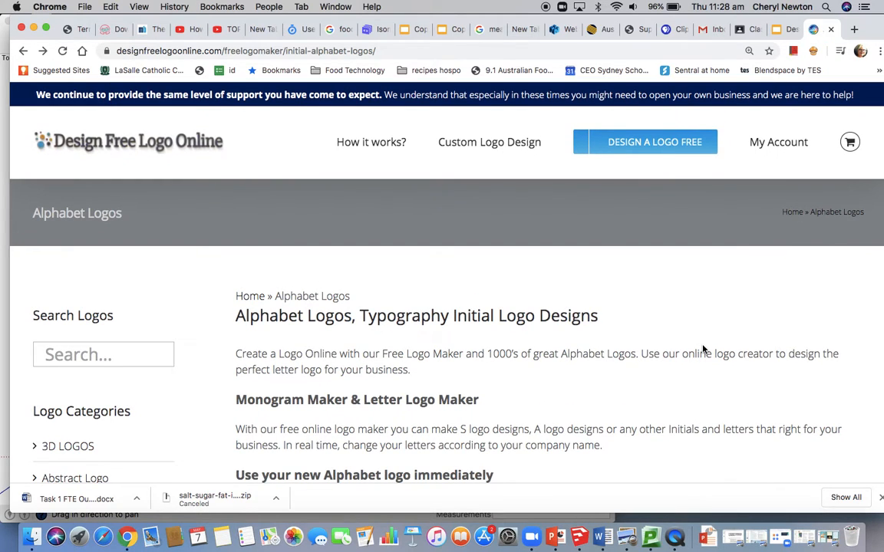
scroll(703, 349, "down", 5)
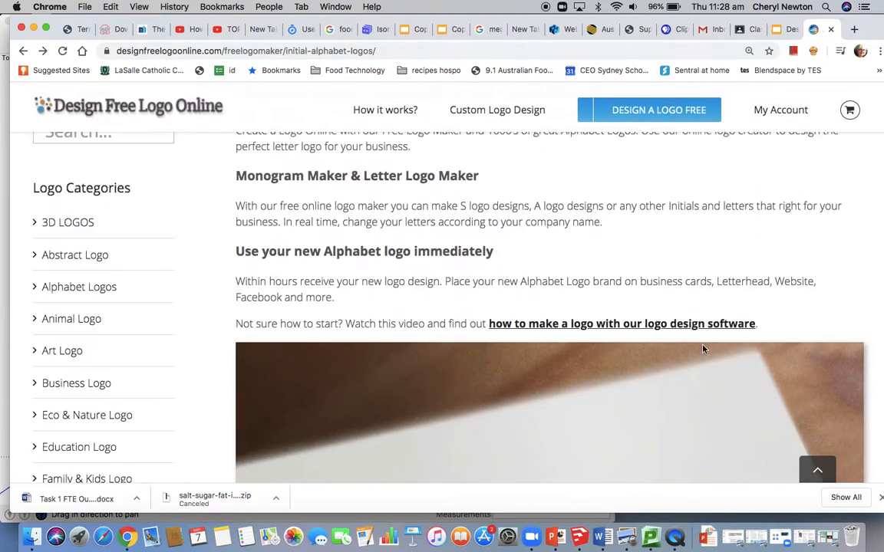
scroll(703, 349, "down", 3)
scroll(702, 349, "down", 1)
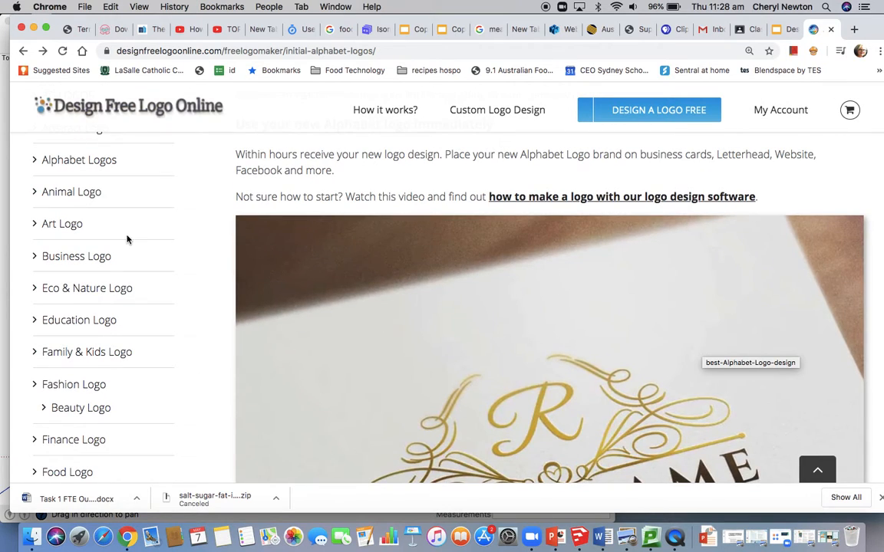
left_click(66, 196)
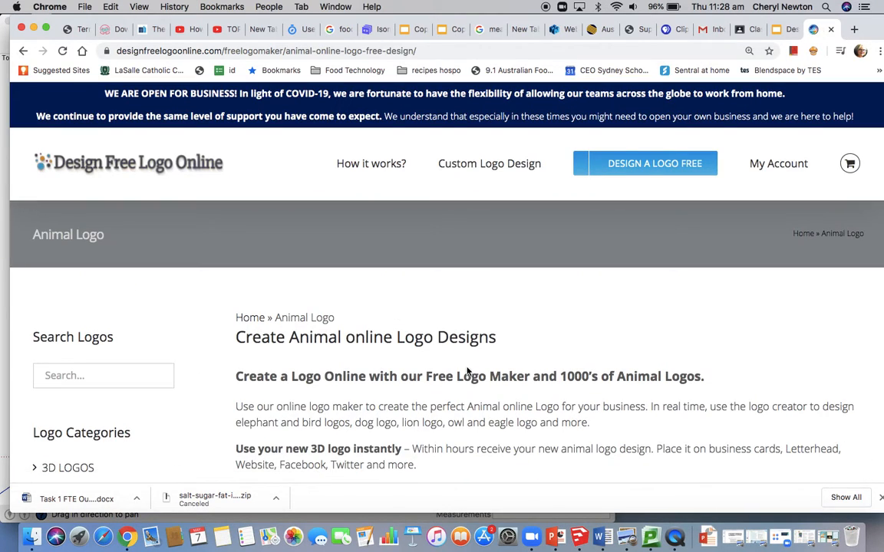
Browse the animal logo templates and open the 3D Butterfly Logo template in its online editor
scroll(467, 372, "down", 10)
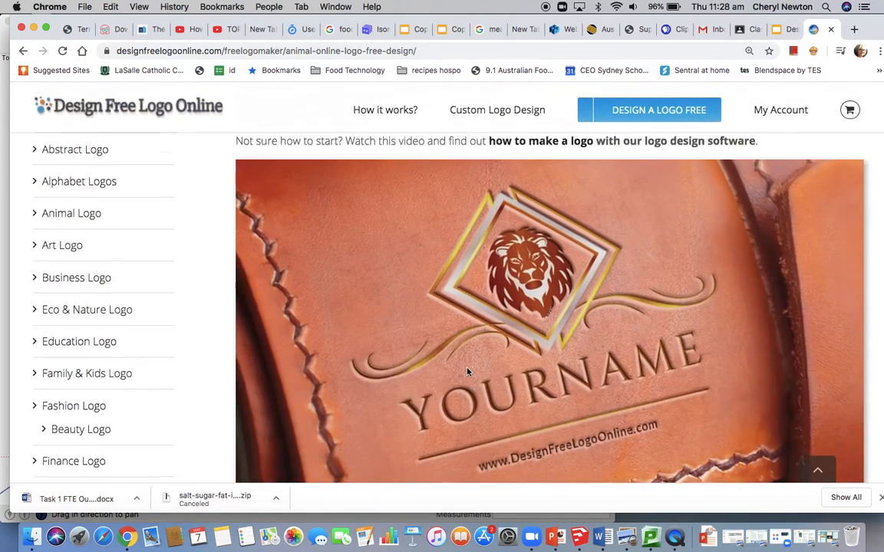
scroll(467, 372, "down", 15)
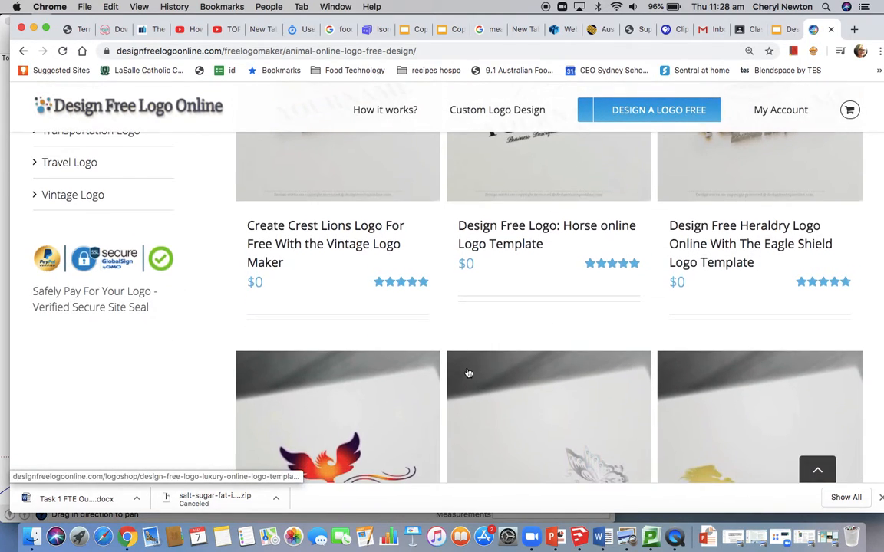
scroll(467, 372, "down", 2)
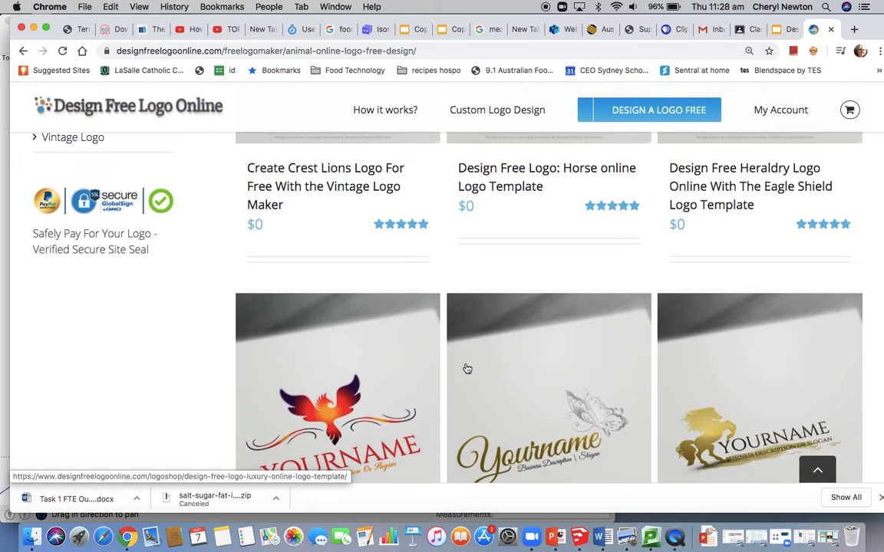
scroll(467, 369, "down", 2)
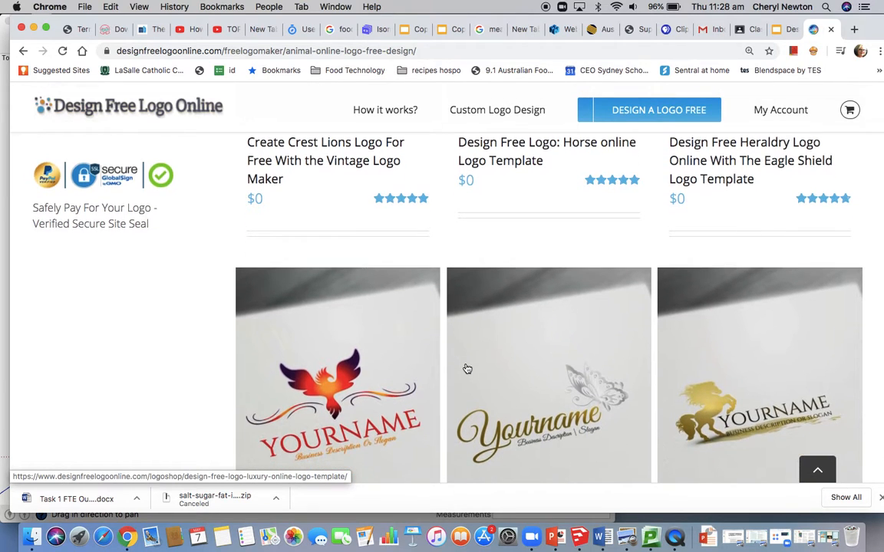
scroll(467, 368, "down", 3)
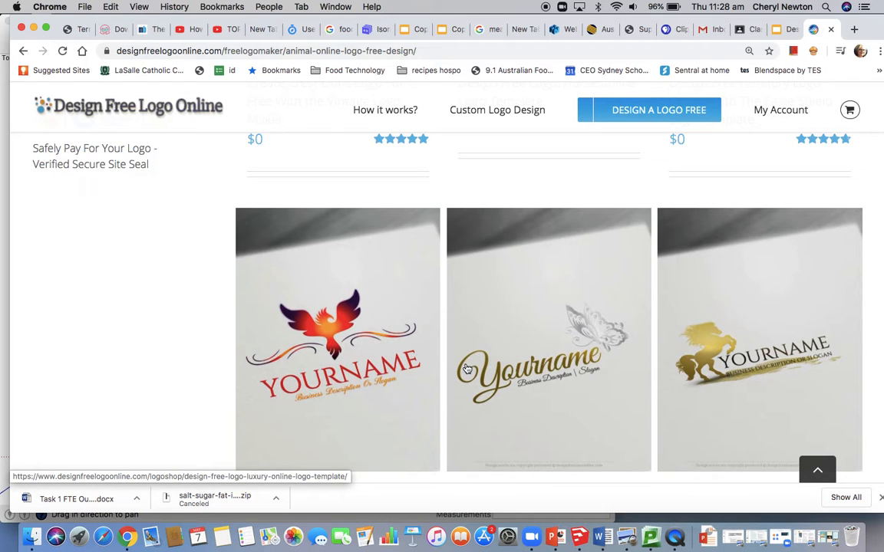
scroll(466, 369, "down", 8)
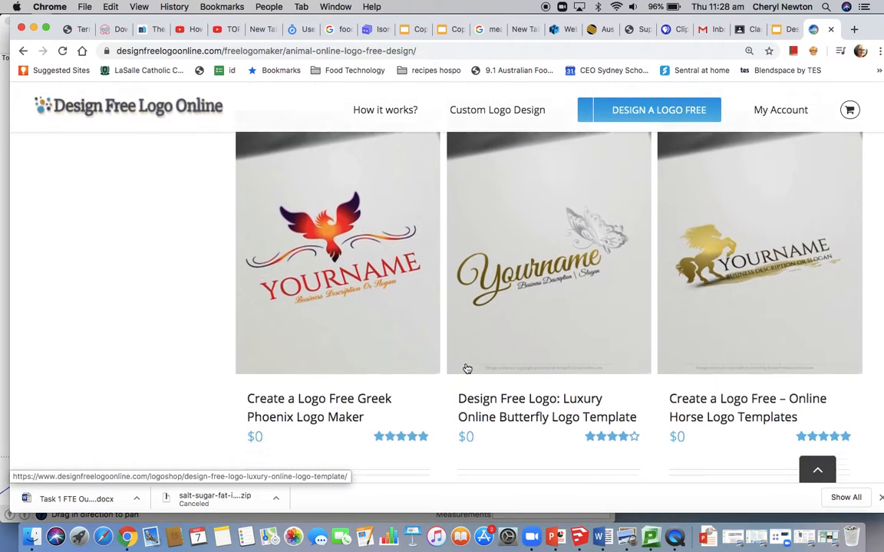
scroll(467, 369, "down", 3)
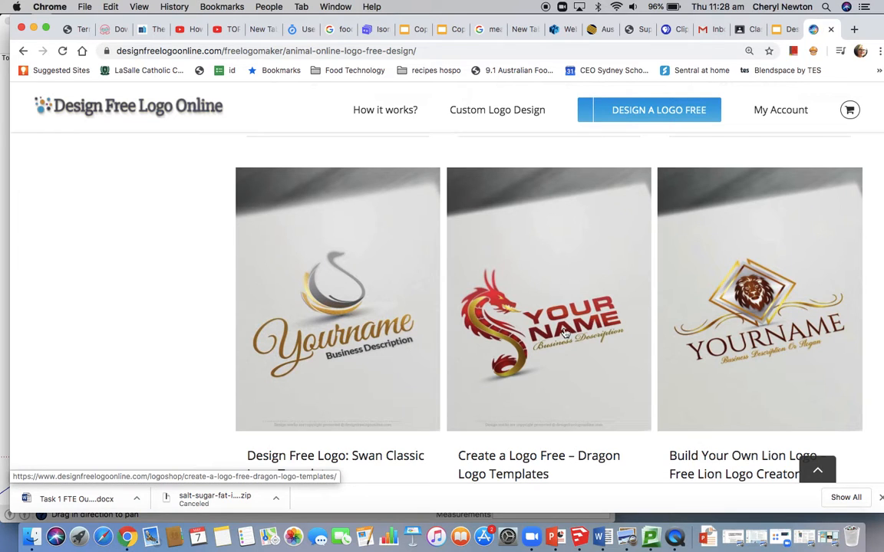
scroll(569, 331, "down", 5)
scroll(569, 331, "down", 1)
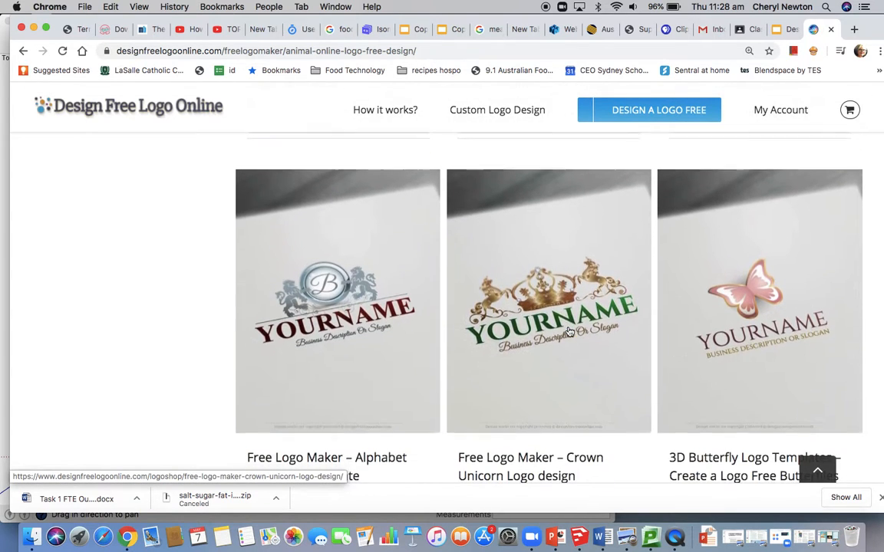
left_click(760, 290)
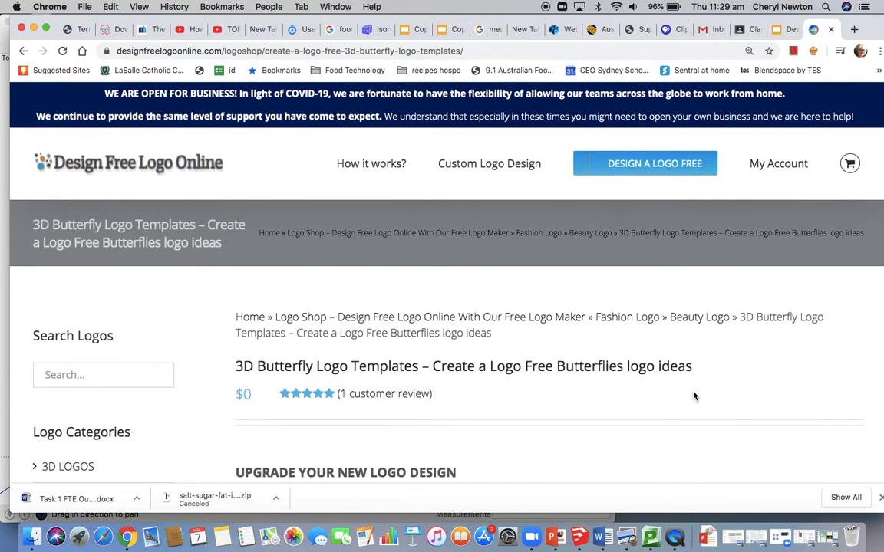
scroll(693, 394, "down", 2)
scroll(694, 393, "down", 5)
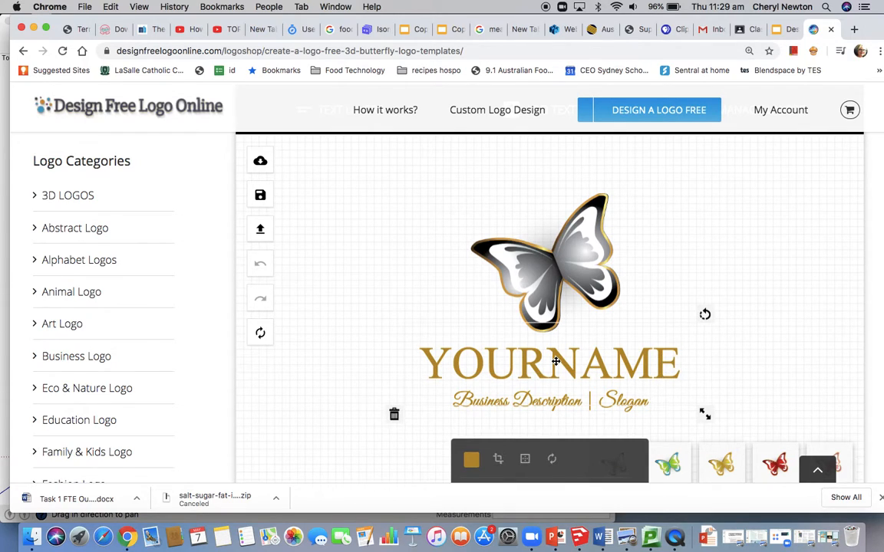
left_click(555, 361)
key("BackSpace")
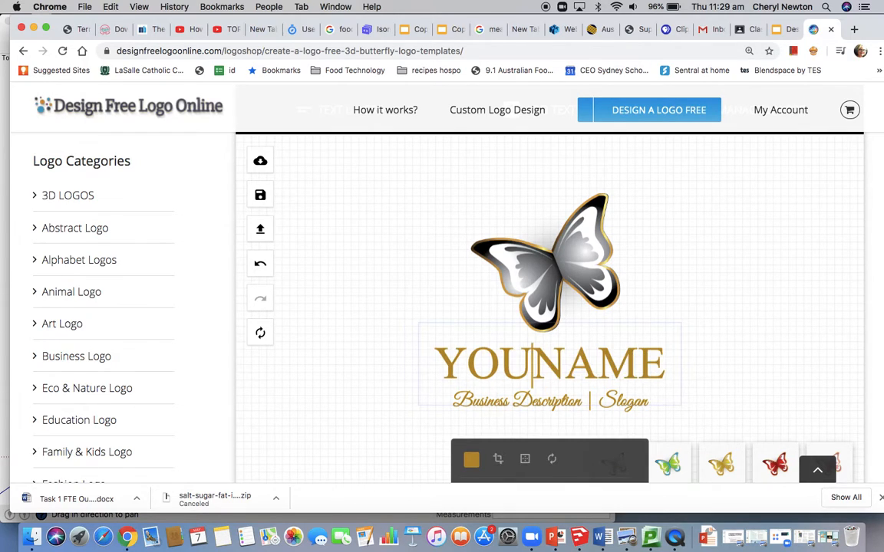
left_click(588, 365)
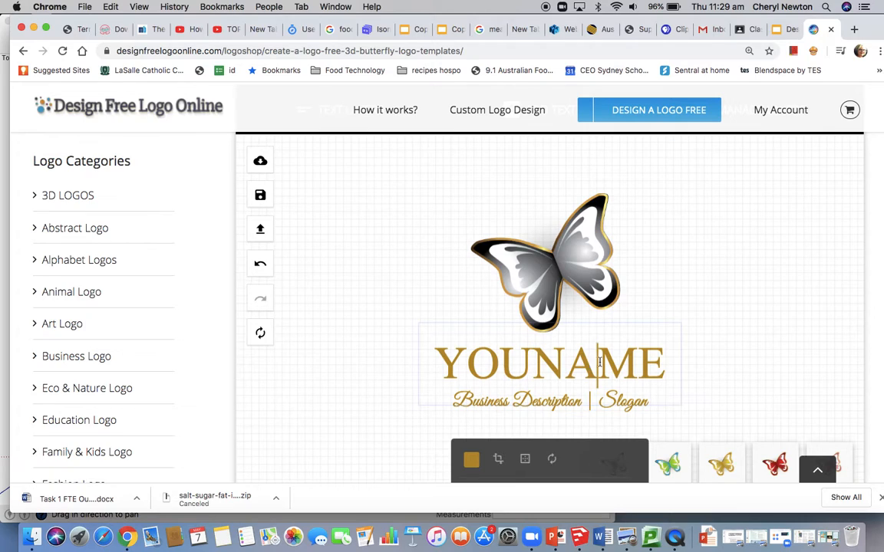
left_click(676, 335)
left_click(677, 321)
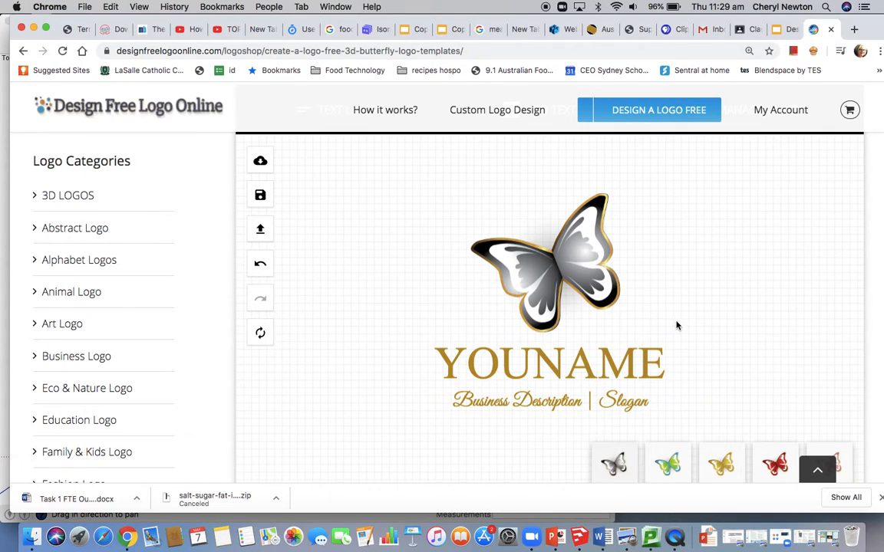
Delete the name text and the "Business Description | Slogan" line from the butterfly logo
left_click(657, 349)
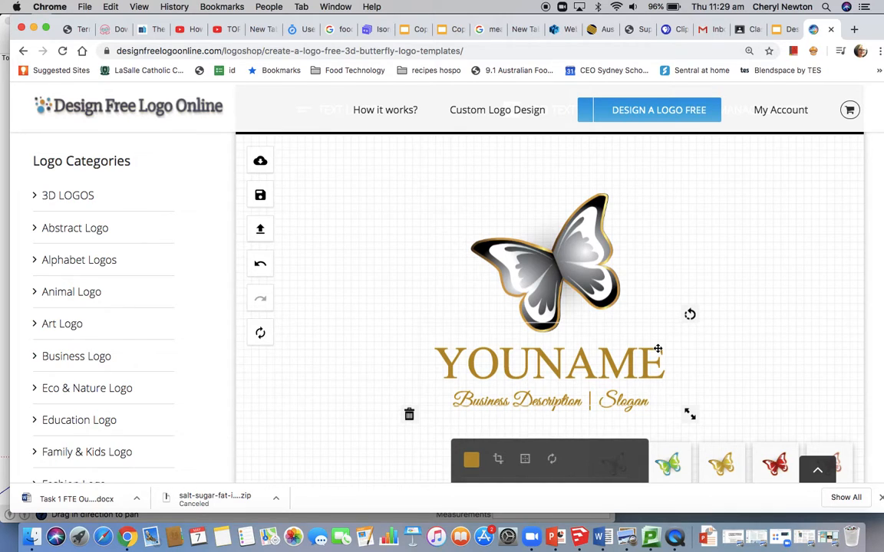
key("Delete")
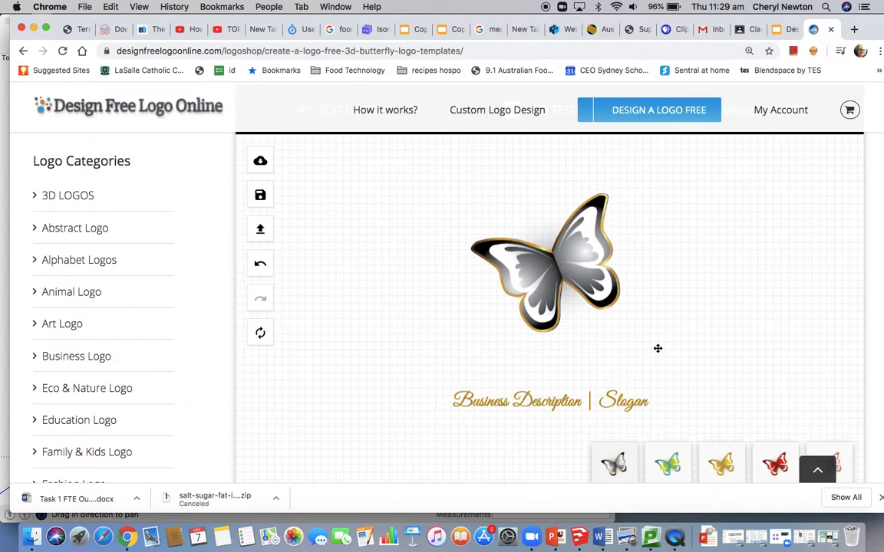
left_click(615, 402)
key("Delete")
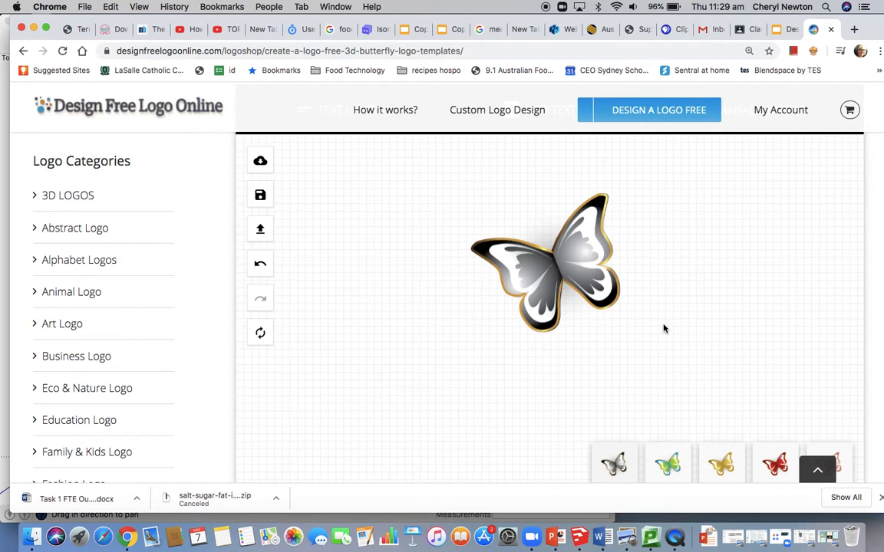
Enlarge the butterfly graphic and capture a screenshot of just the area around it
left_click(572, 292)
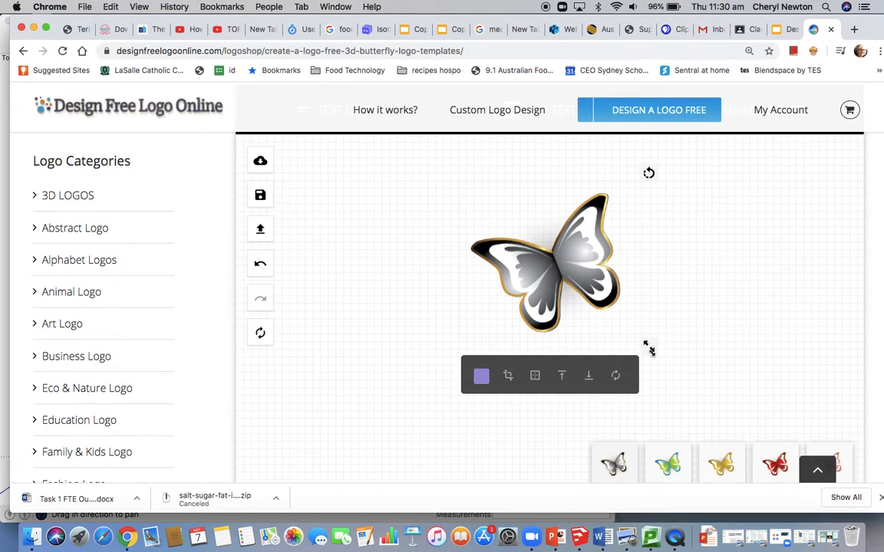
left_click_drag(649, 350, 688, 380)
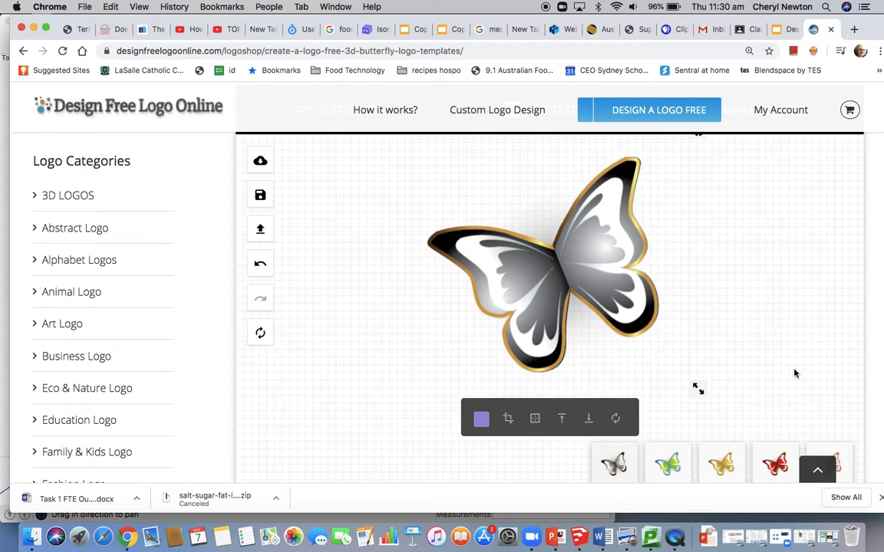
key("super+shift+4")
left_click_drag(408, 158, 687, 371)
left_click_drag(689, 379, 696, 376)
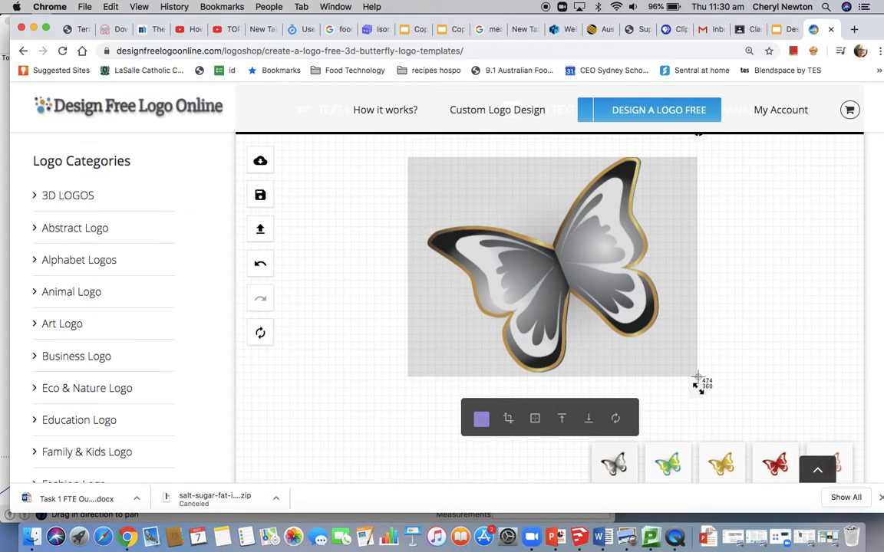
left_click_drag(697, 377, 697, 381)
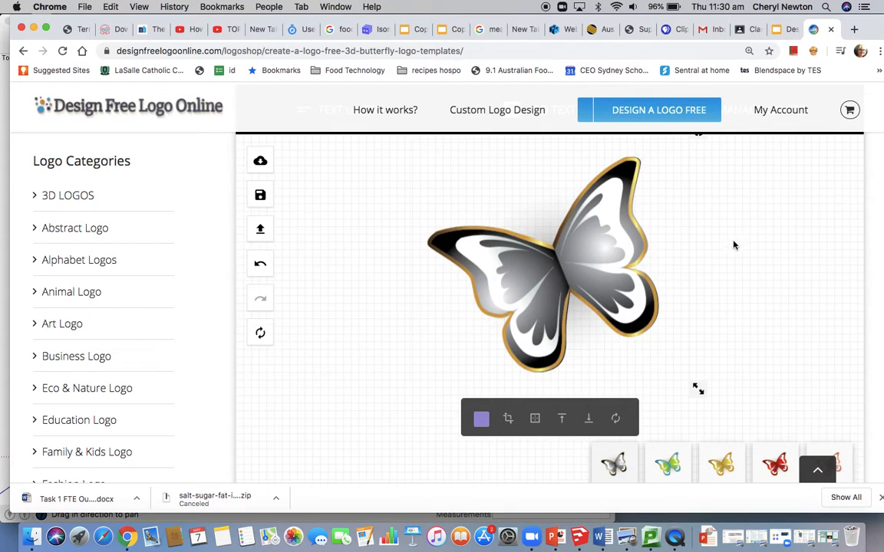
Switch to SketchUp, import Screen Shot 2020-05-07 at 11.30.10 am from the Desktop, and place it enlarged with its corner near the origin
left_click(580, 541)
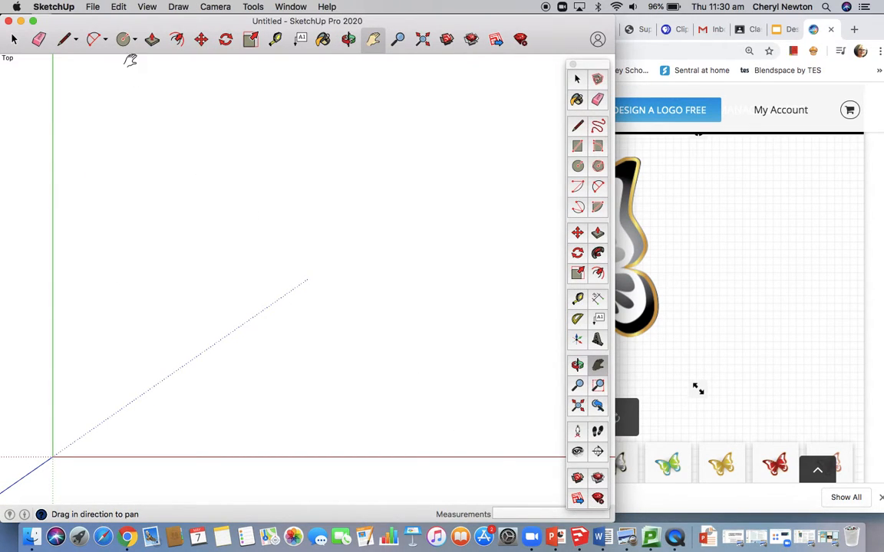
left_click(92, 7)
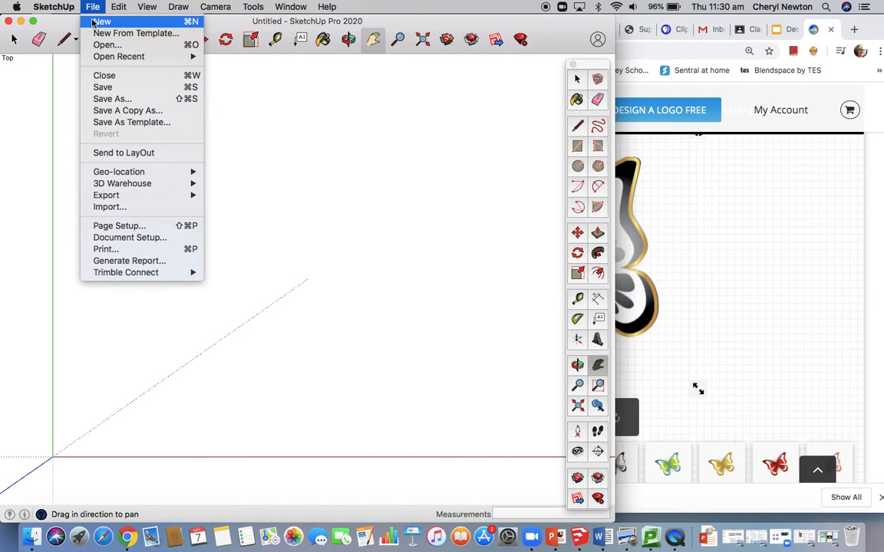
left_click(98, 208)
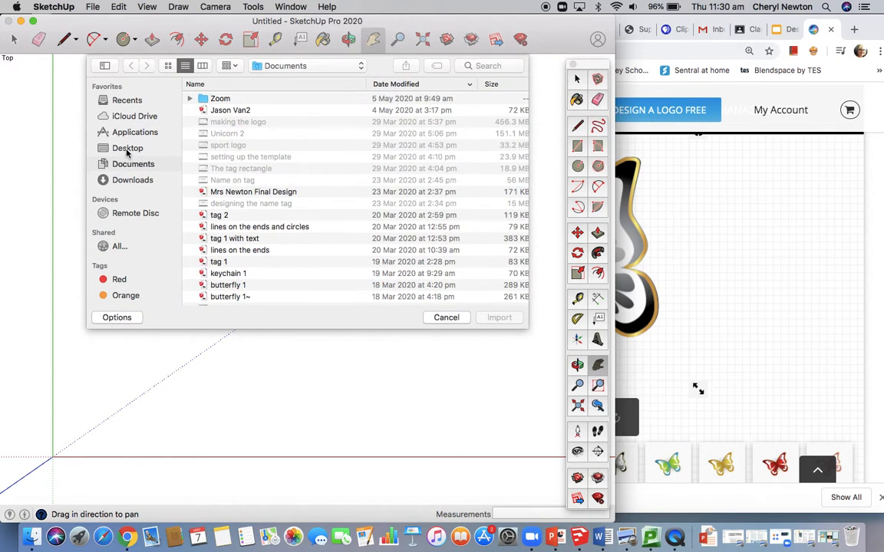
left_click(128, 149)
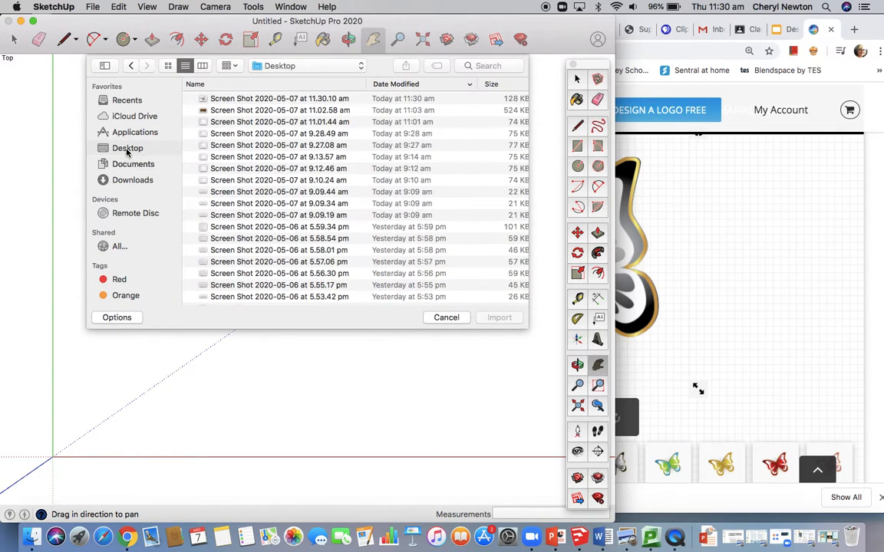
left_click(236, 100)
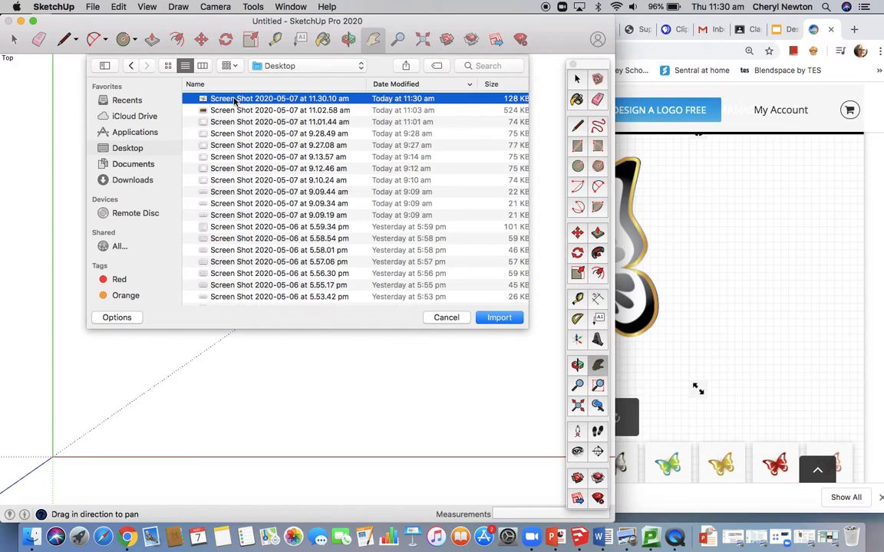
left_click(498, 318)
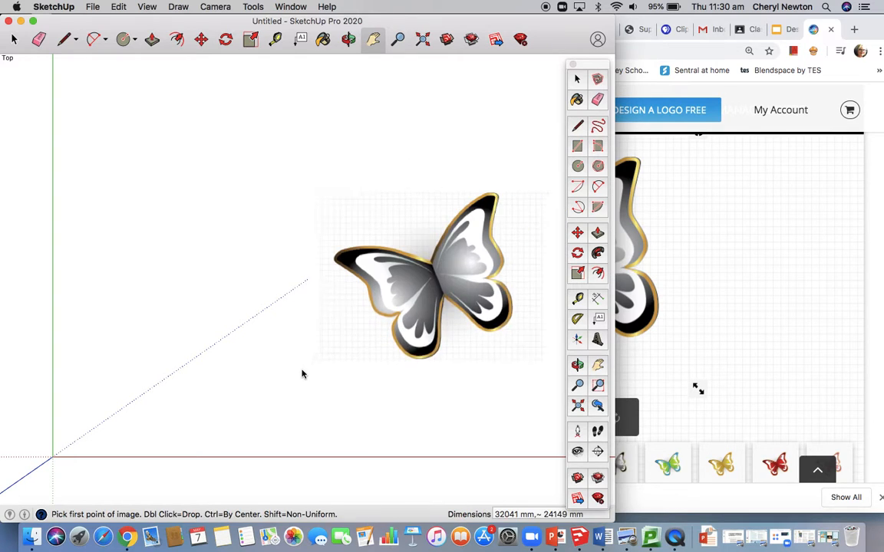
left_click(52, 443)
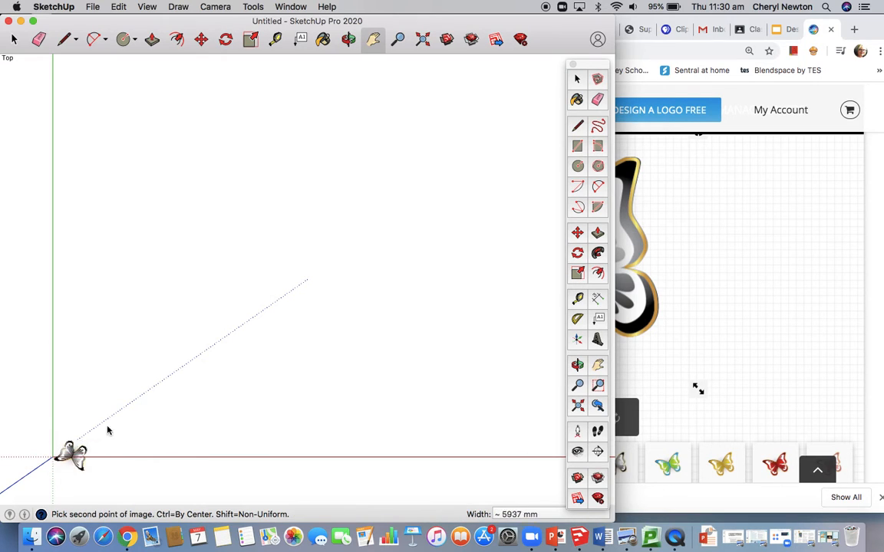
left_click(302, 290)
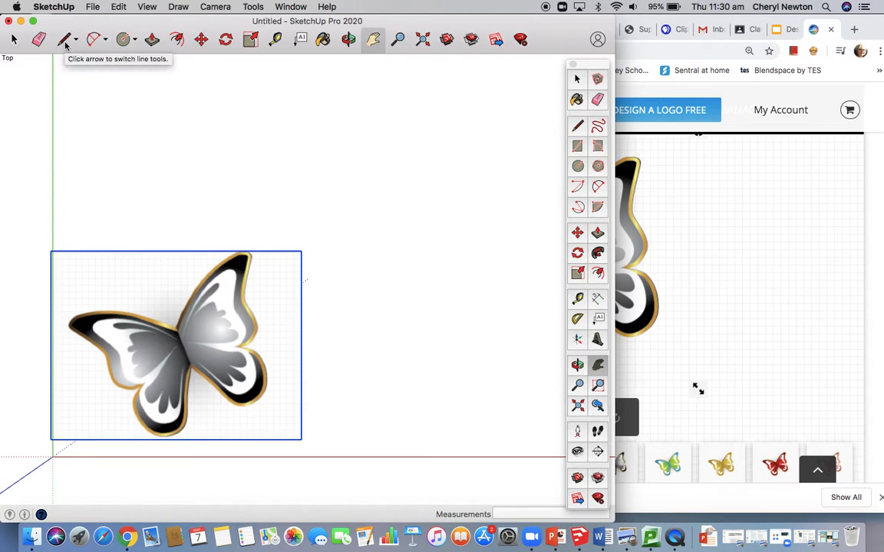
Draw a straight line about 6242 mm long from the junction of the two upper wings along the right wing's inner edge
left_click(422, 40)
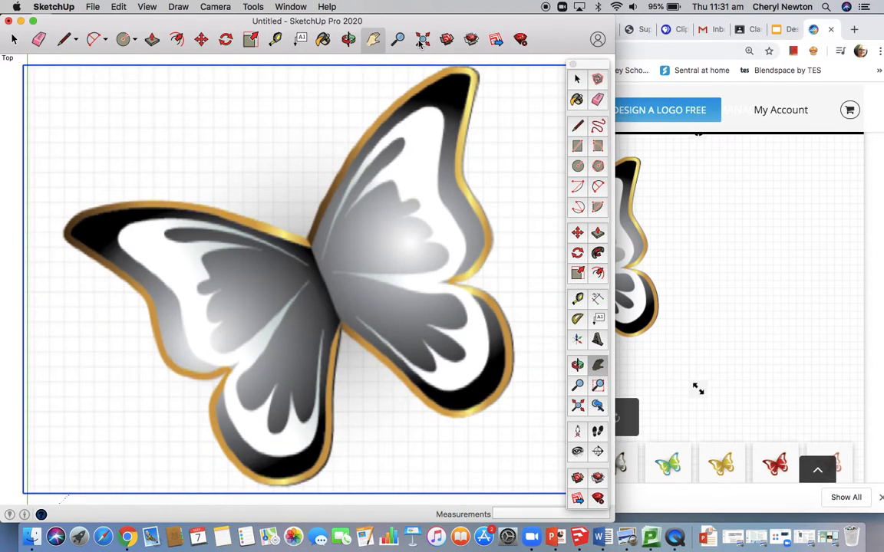
left_click(61, 43)
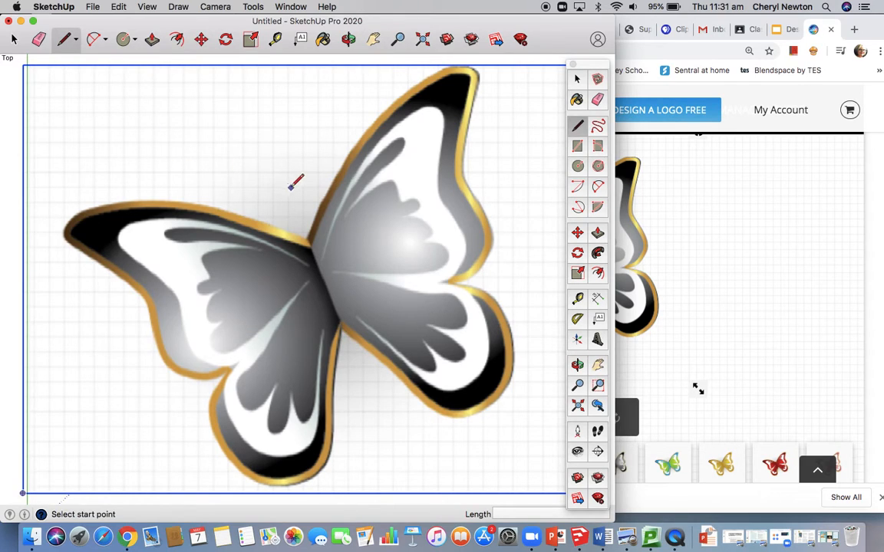
left_click(305, 240)
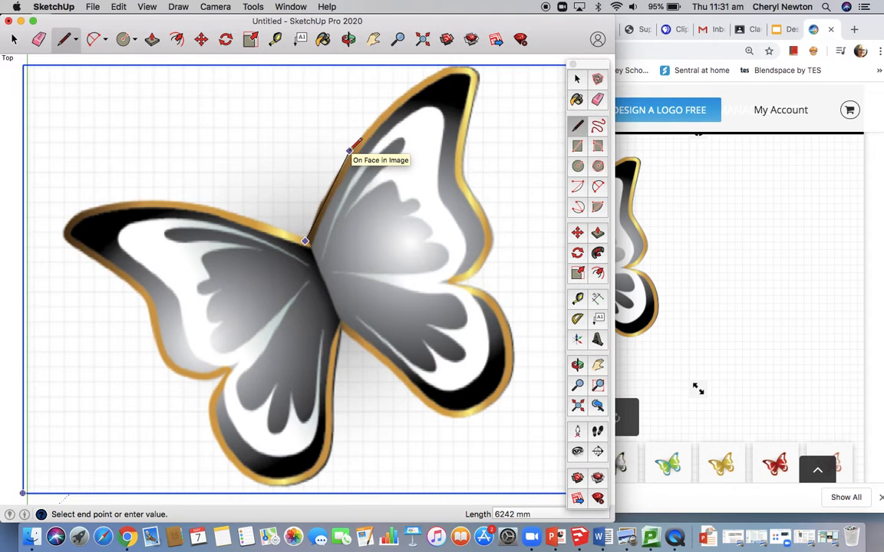
left_click(355, 147)
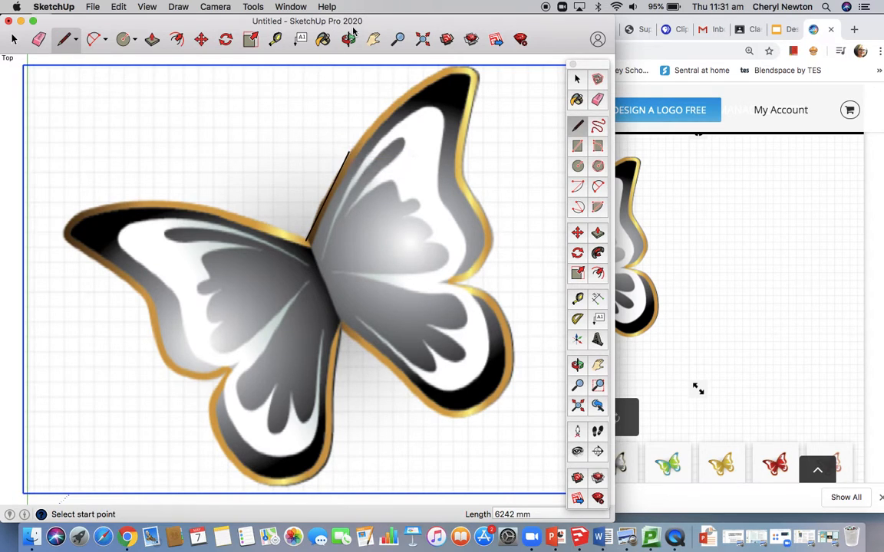
Trace the upper right wing with the Freehand tool from the line's end, around the tip and partway down its outer edge
scroll(405, 132, "up", 5)
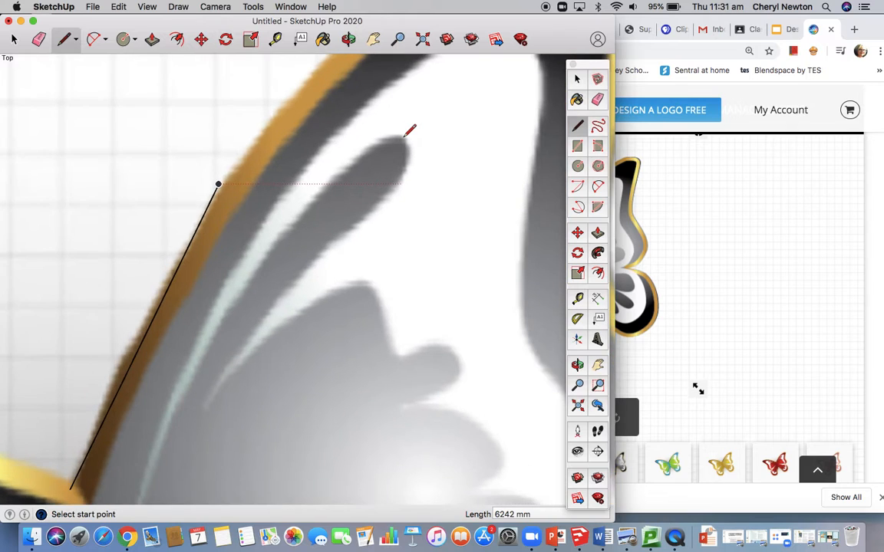
left_click(374, 40)
left_click_drag(390, 144, 268, 314)
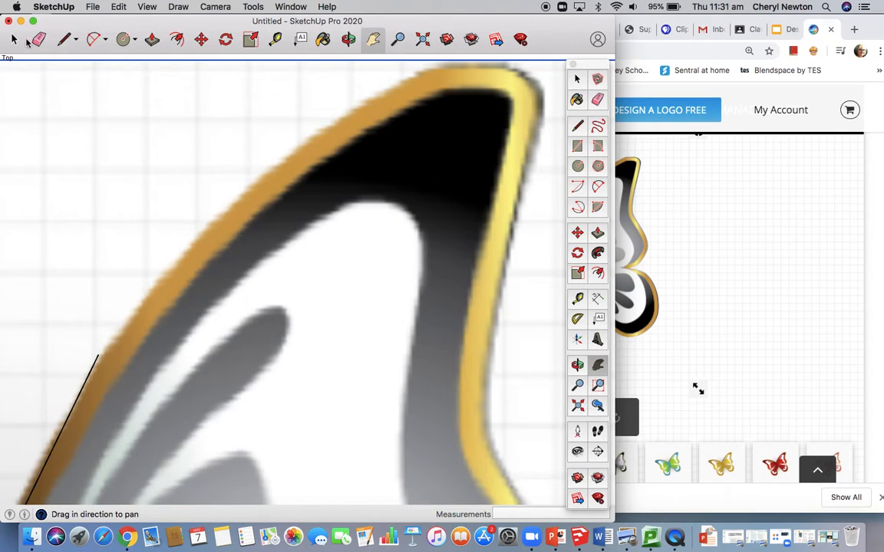
left_click(76, 40)
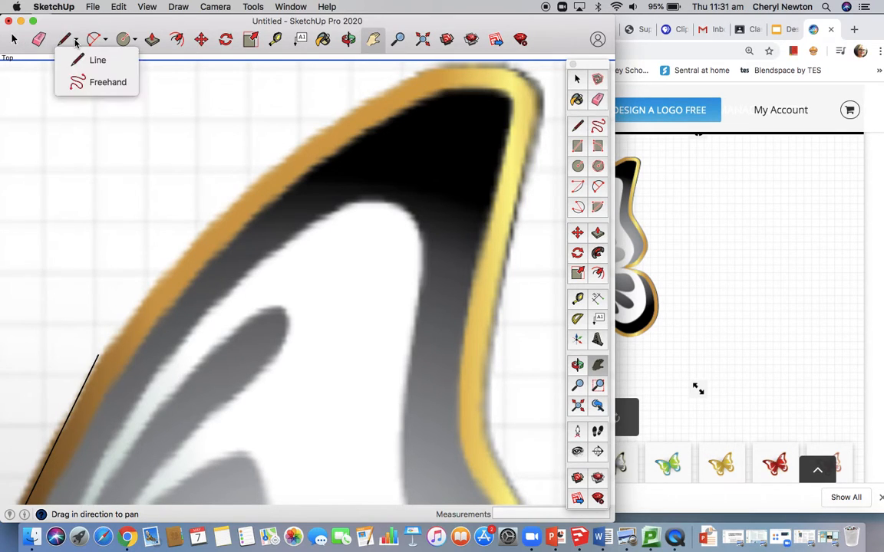
left_click(103, 84)
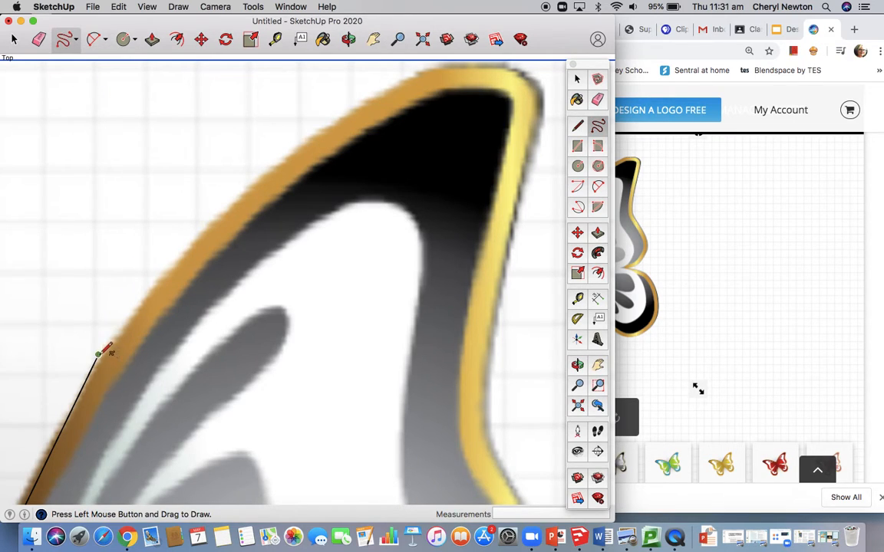
mouse_move(98, 354)
left_mouse_down()
mouse_move(196, 240)
mouse_move(330, 123)
mouse_move(437, 65)
mouse_move(512, 66)
mouse_move(527, 75)
mouse_move(538, 110)
mouse_move(487, 354)
mouse_move(483, 418)
mouse_move(498, 459)
left_mouse_up()
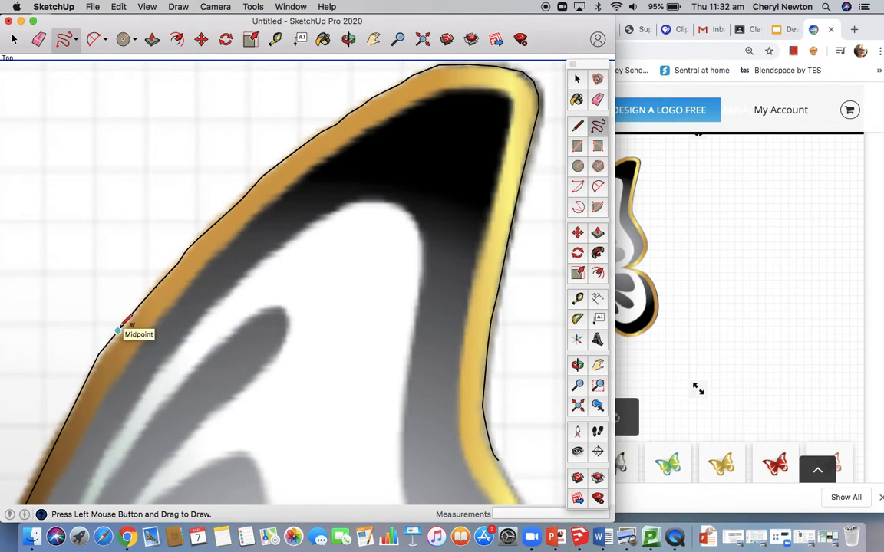
Try adding a freehand bulge outside the traced wing edge and erasing the original outline where the bulge meets it
mouse_move(140, 300)
left_mouse_down()
mouse_move(197, 203)
mouse_move(292, 162)
left_mouse_up()
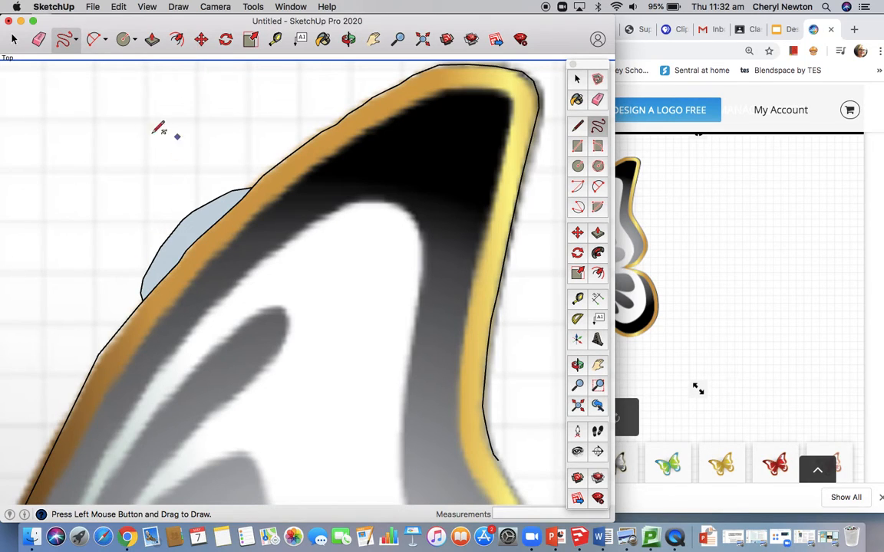
left_click(38, 39)
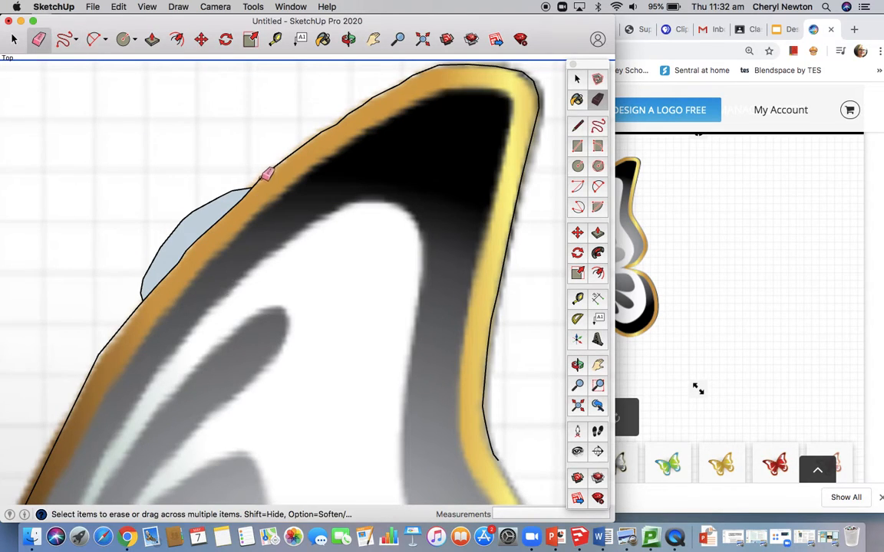
left_click(270, 171)
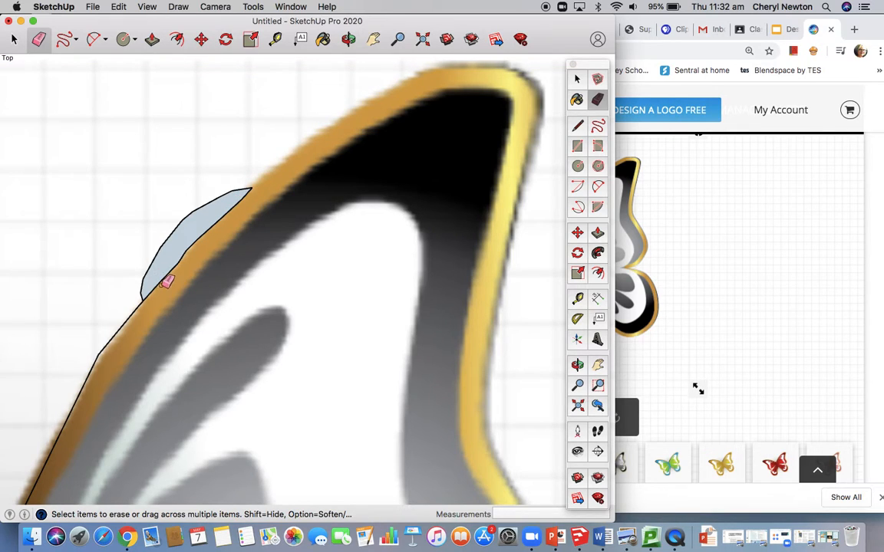
left_click(160, 283)
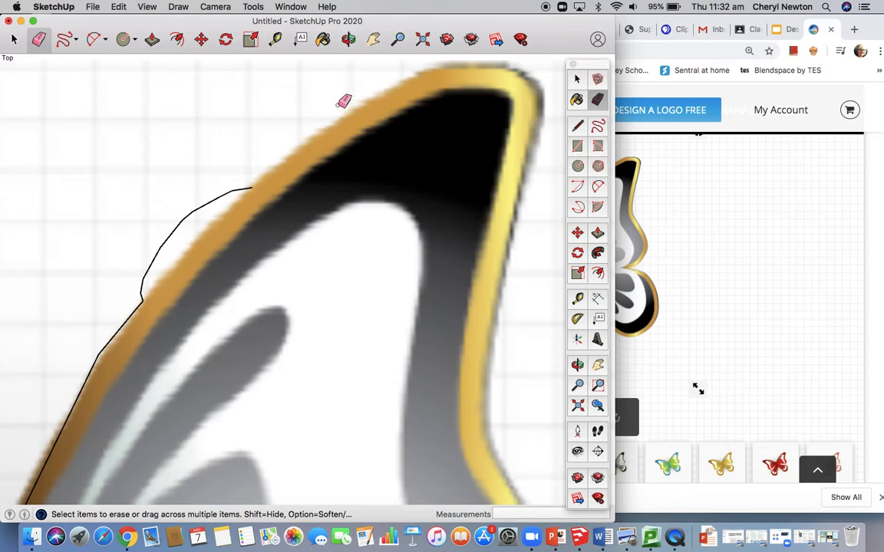
Undo both erasures and the freehand bulge on the upper right wing
key("super+z")
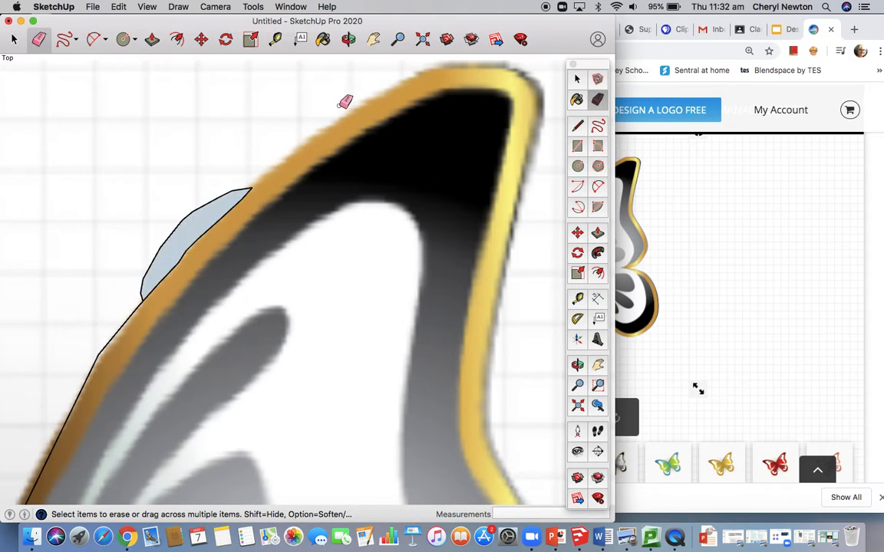
key("super+z")
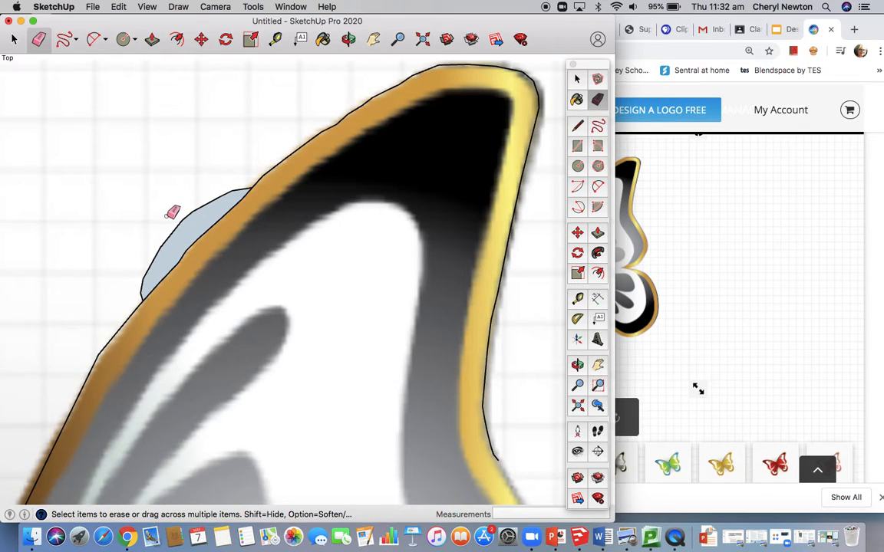
key("z")
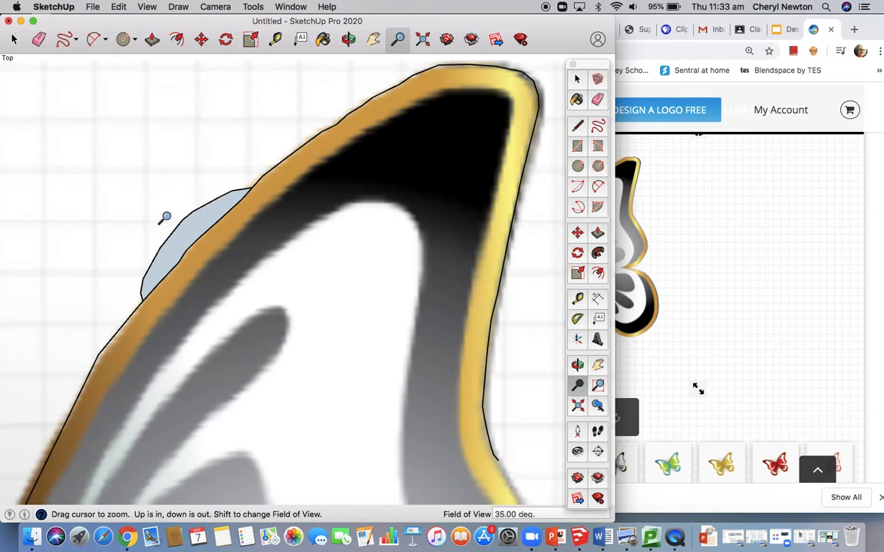
key("super+z")
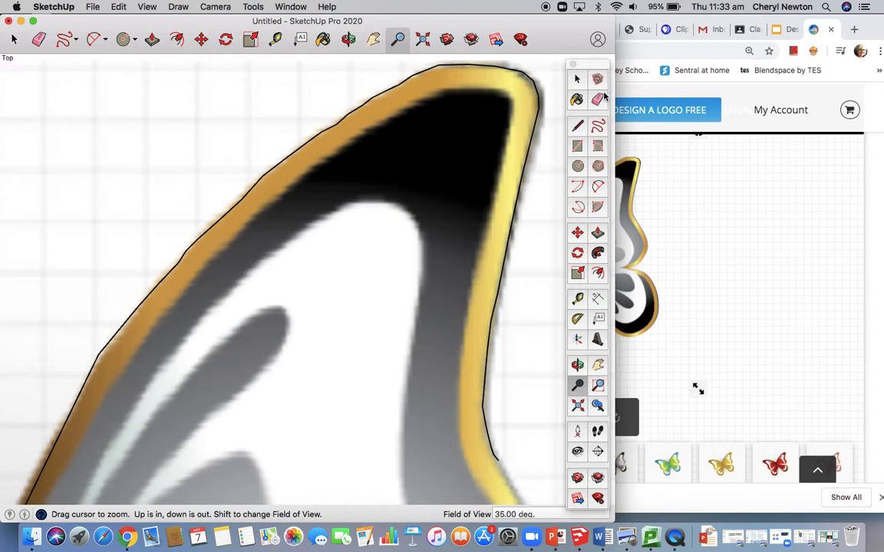
Continue the freehand outline from its open end down the upper right wing's outer edge to the notch above the lower wing
left_click(375, 41)
left_click_drag(473, 256, 370, 94)
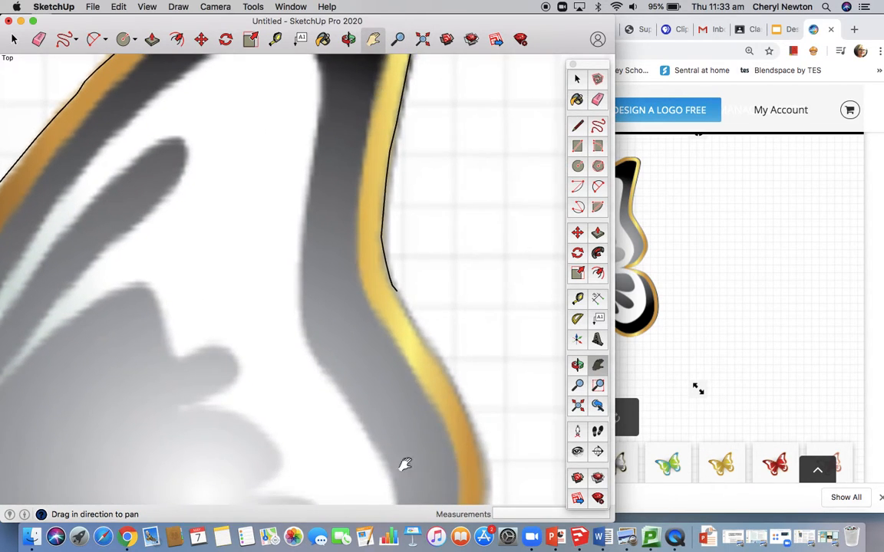
mouse_move(405, 465)
left_mouse_down()
mouse_move(375, 411)
mouse_move(362, 232)
mouse_move(375, 272)
mouse_move(343, 220)
left_mouse_up()
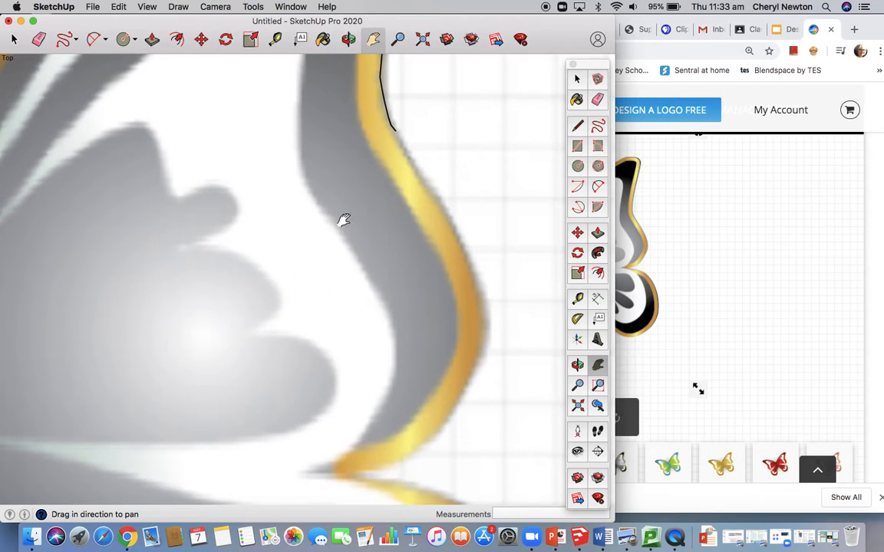
left_click(65, 40)
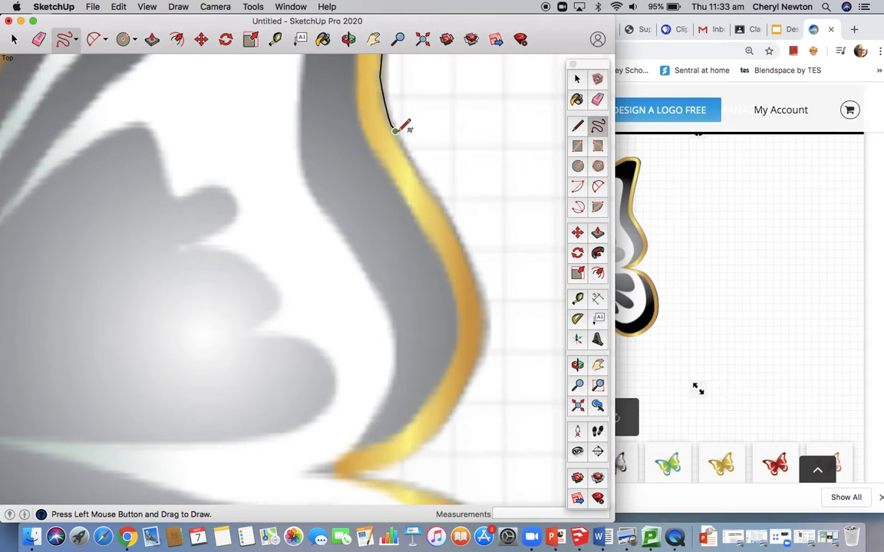
mouse_move(397, 131)
left_mouse_down()
mouse_move(448, 198)
mouse_move(481, 350)
mouse_move(450, 421)
mouse_move(357, 474)
left_mouse_up()
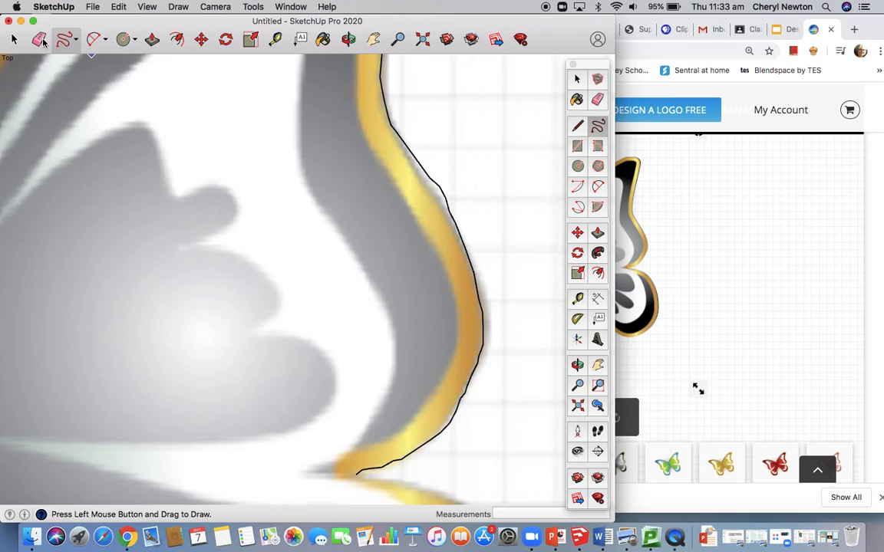
Try erasing the freehand segment on the wing's lower outer edge, and undo the erasure
left_click(42, 40)
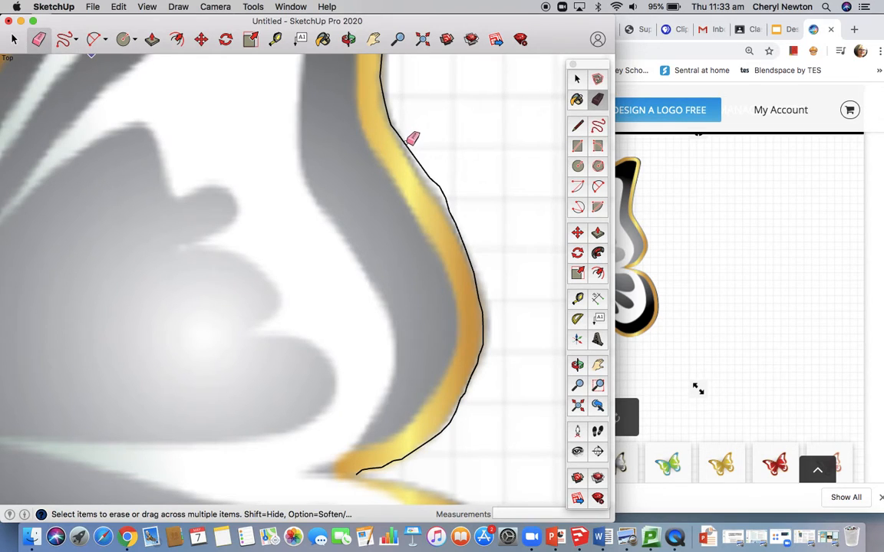
left_click_drag(412, 140, 413, 144)
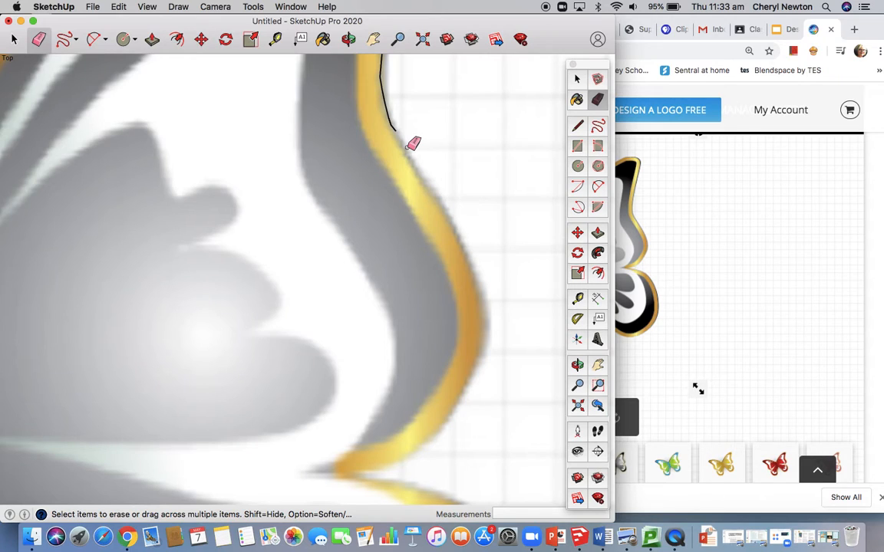
key("super+z")
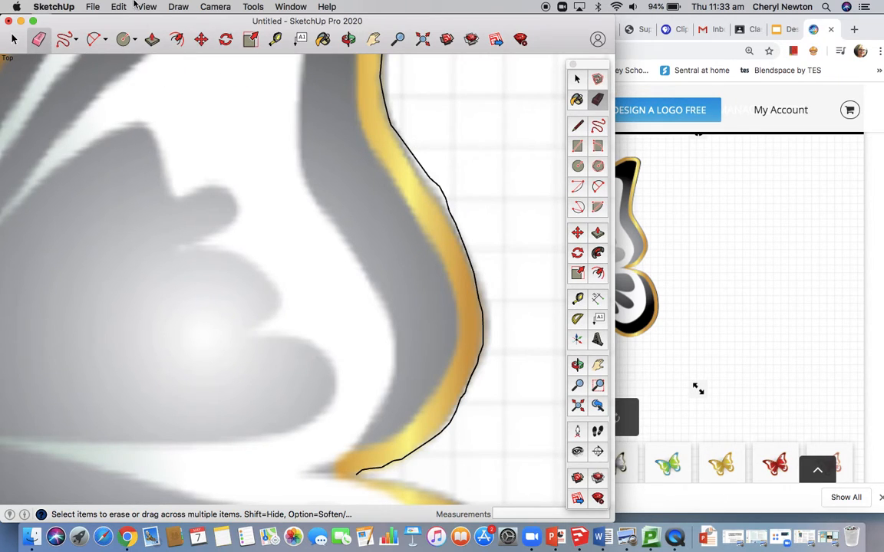
Draw a straight line about 1277 mm long diagonally across the join between the two freehand segments on the right wing
left_click(68, 42)
left_click(75, 39)
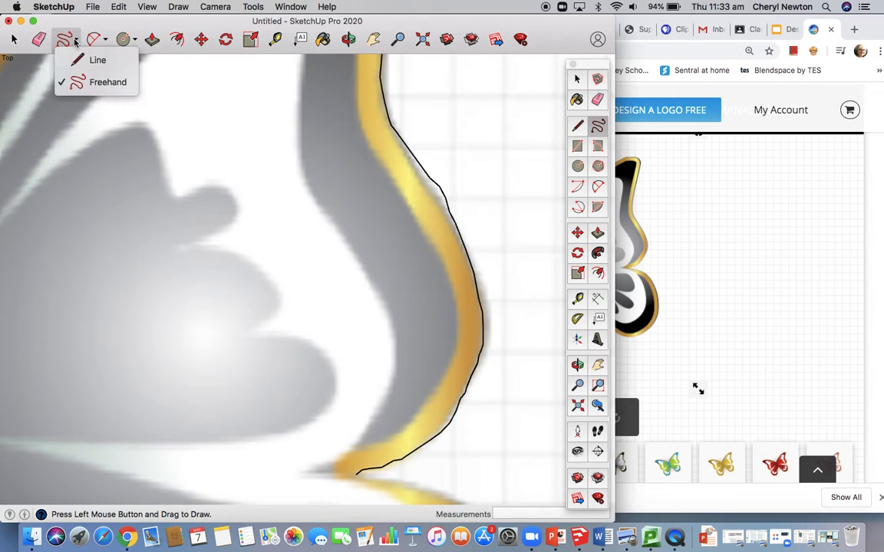
left_click(83, 59)
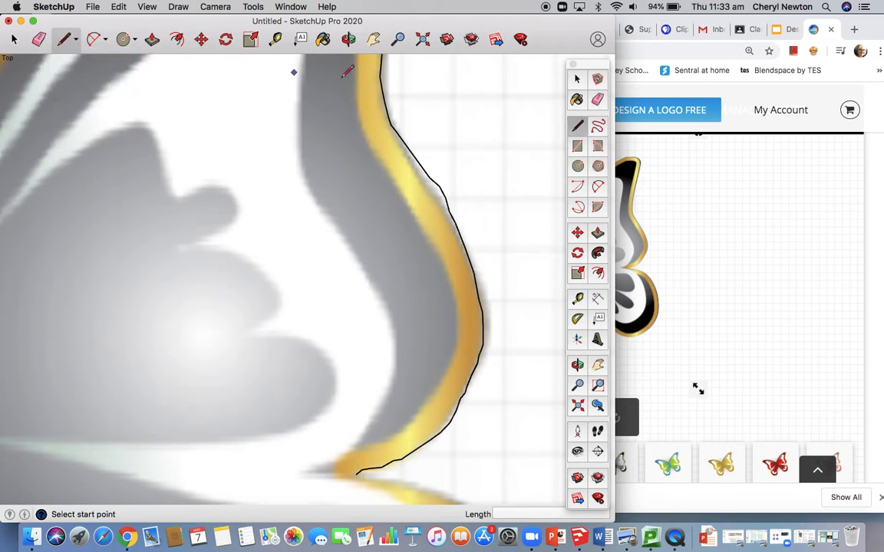
left_click(372, 151)
left_click(424, 106)
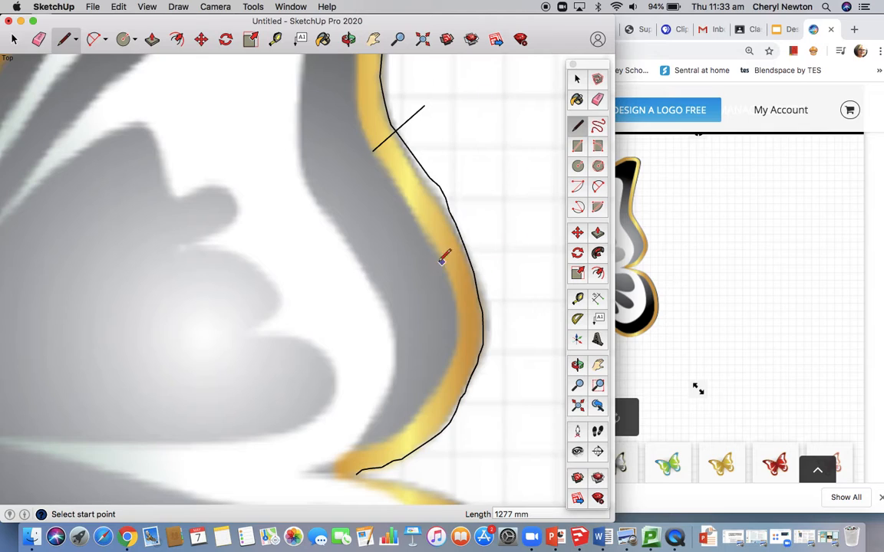
Draw a second crossing line about 1724 mm long farther down the right wing's edge and erase the freehand segment between the two lines
left_click(412, 262)
left_click(483, 202)
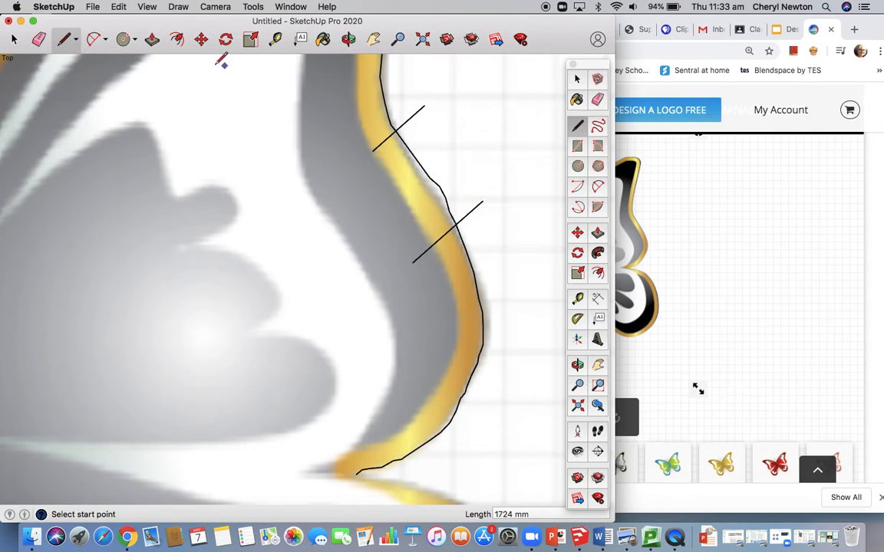
left_click(40, 39)
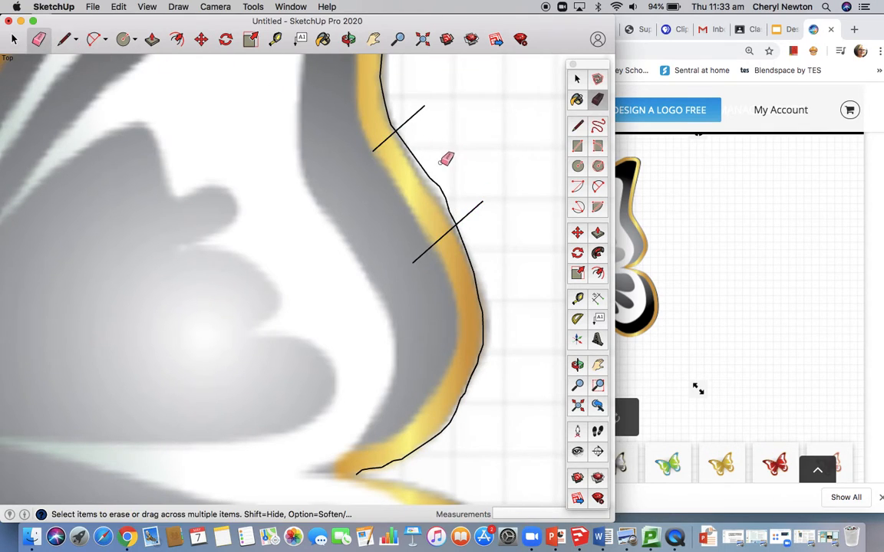
left_click_drag(430, 168, 430, 166)
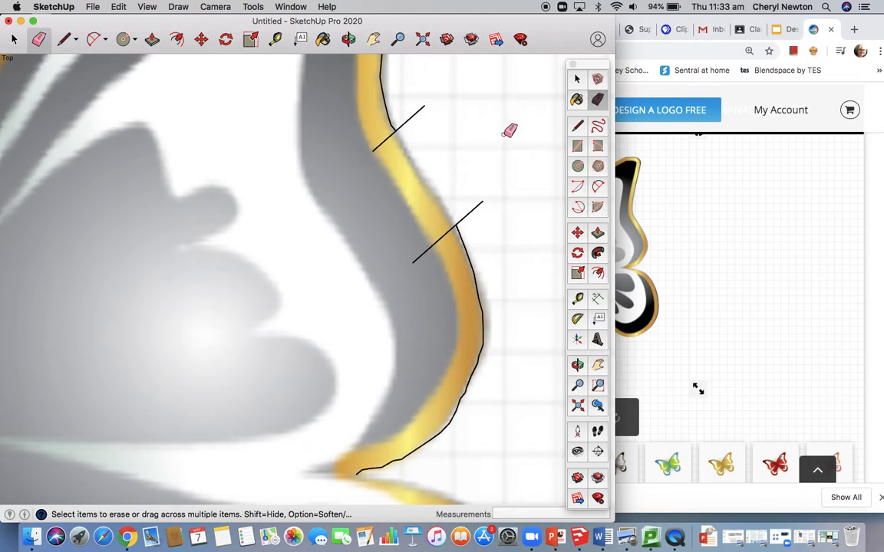
Redraw the missing outline segment freehand along the wing's outer edge, connecting the open ends at the two crossing lines
left_click(65, 40)
left_click(77, 40)
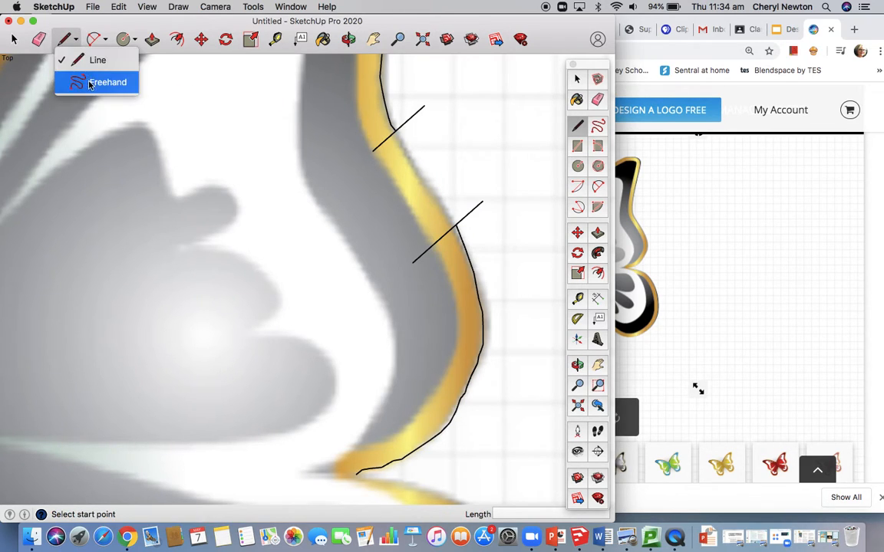
left_click(96, 82)
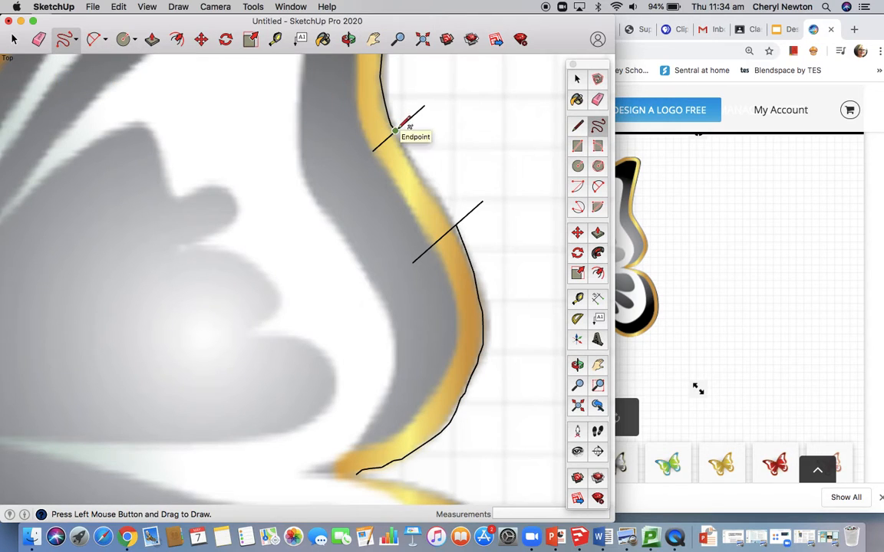
left_click_drag(398, 130, 457, 224)
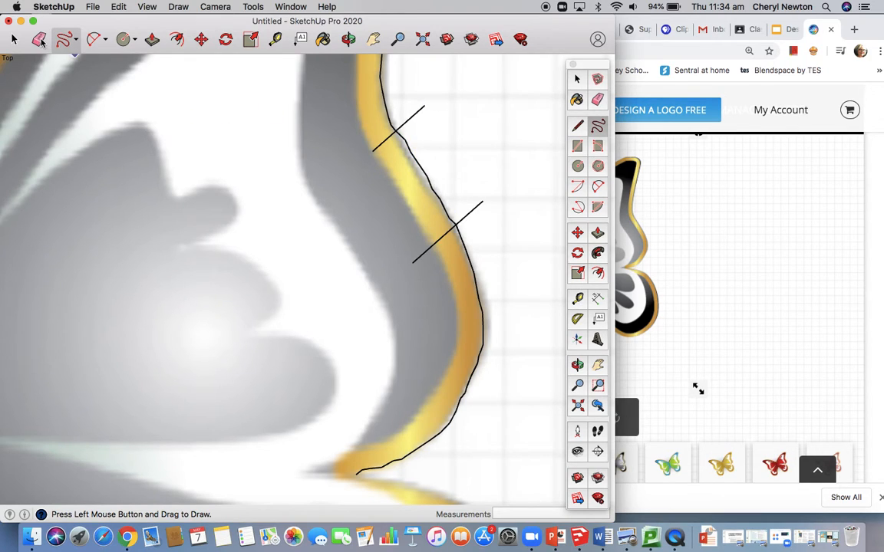
Erase both crossing lines from the right wing's outer edge, leaving only the freehand outline, and show the whole butterfly
left_click(40, 41)
left_click_drag(428, 106, 398, 132)
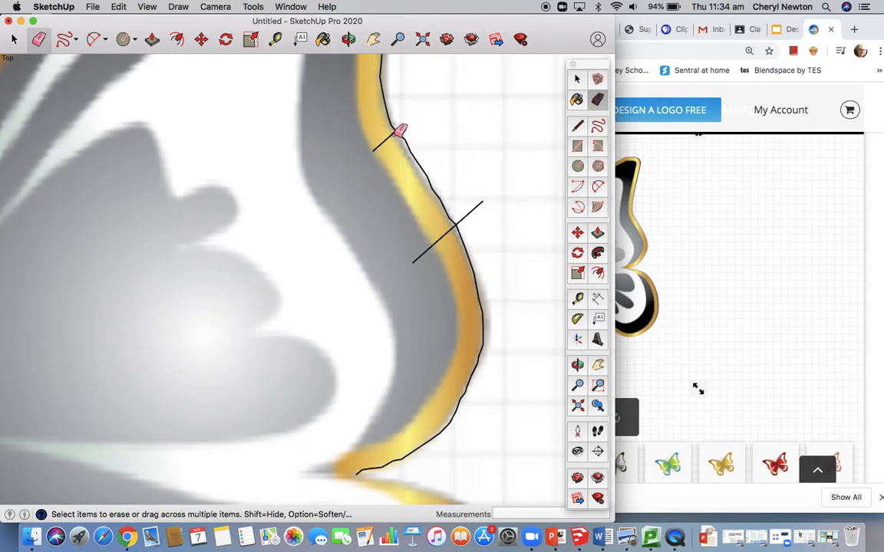
left_click(395, 135)
left_click_drag(481, 206, 448, 237)
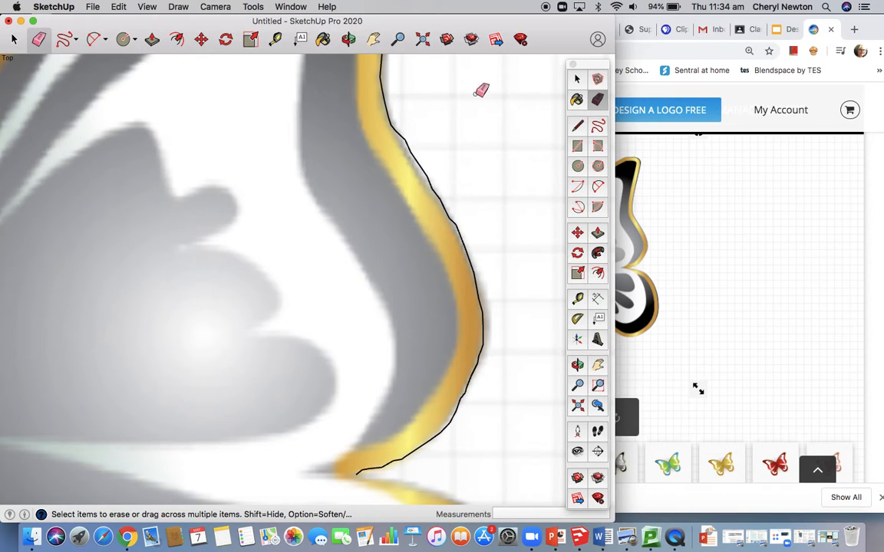
key("shift+super+e")
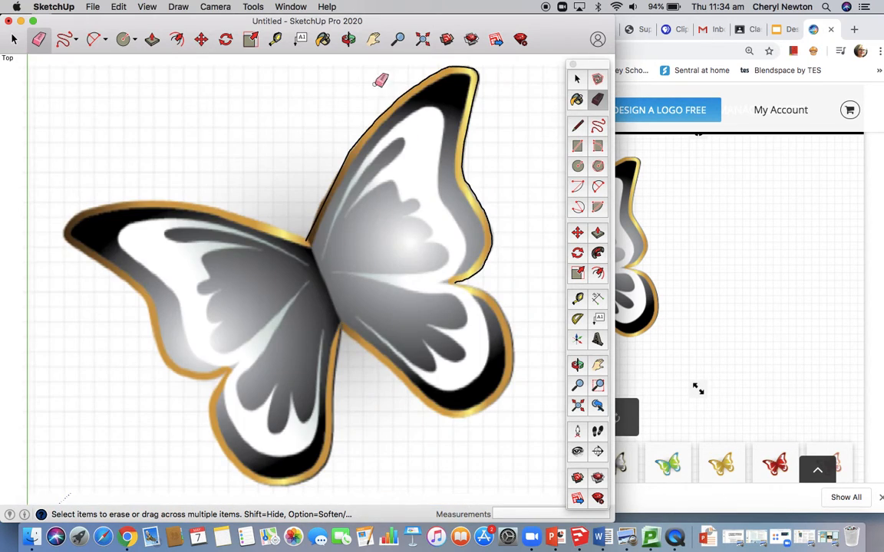
Trace freehand lines up the upper right wing along the inner edge of the gold border and the outer edge of the white area
left_click(399, 39)
left_click_drag(390, 237, 379, 213)
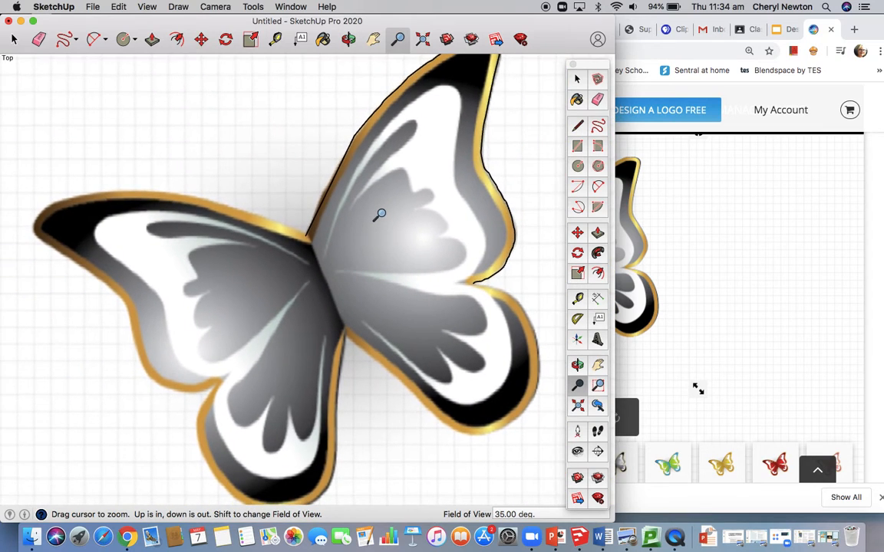
left_click(373, 39)
left_click_drag(406, 98, 318, 179)
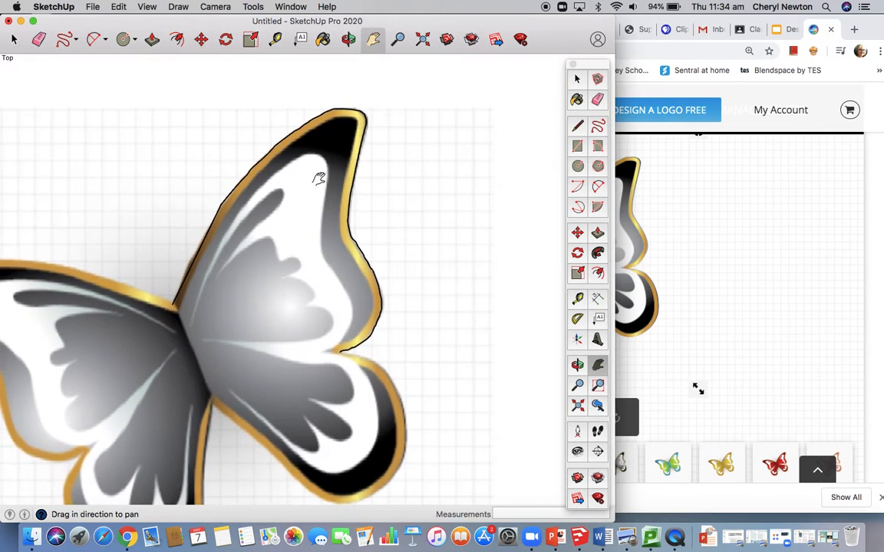
left_click(397, 39)
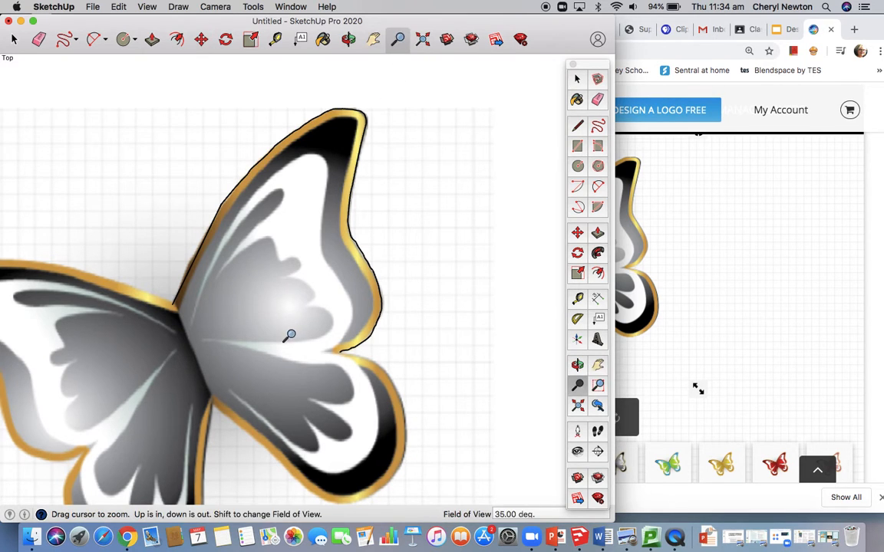
left_click_drag(288, 335, 432, 133)
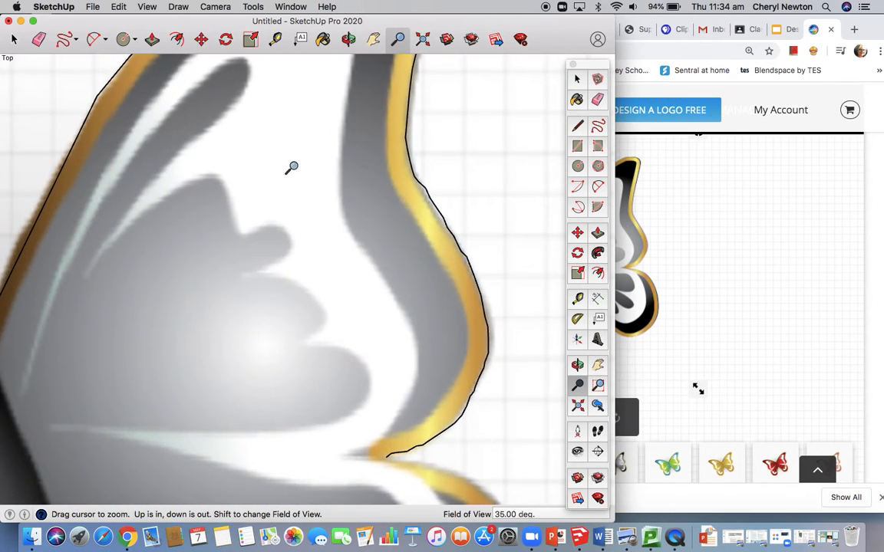
left_click(372, 39)
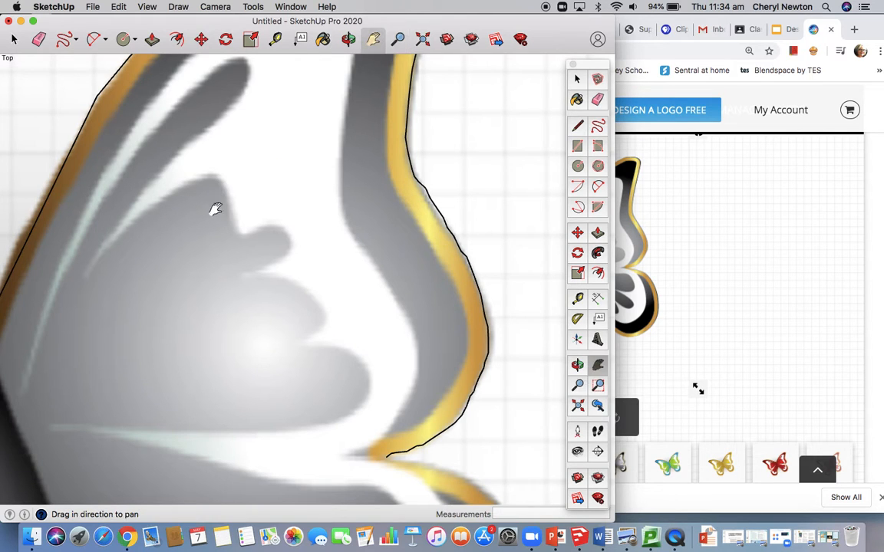
left_click_drag(214, 207, 231, 393)
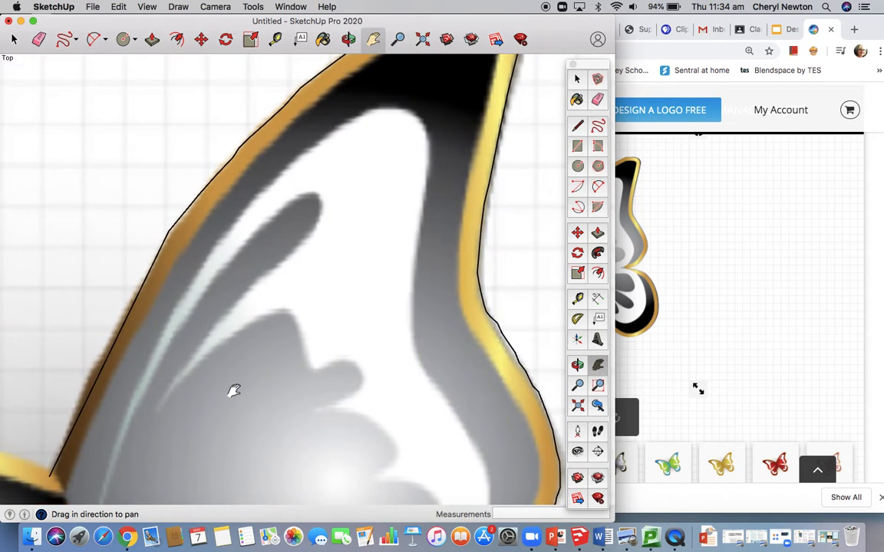
left_click(65, 39)
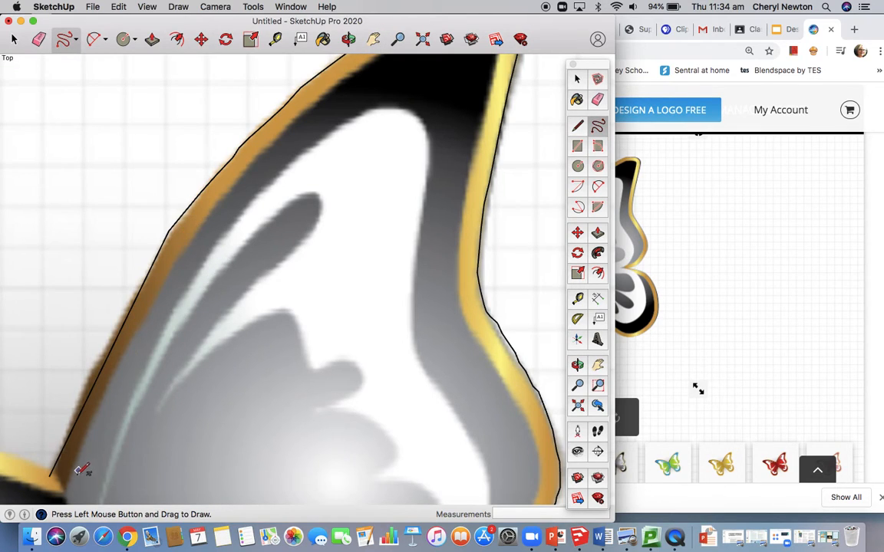
mouse_move(70, 481)
left_mouse_down()
mouse_move(95, 407)
mouse_move(184, 236)
mouse_move(230, 178)
mouse_move(310, 112)
mouse_move(335, 62)
mouse_move(354, 67)
left_mouse_up()
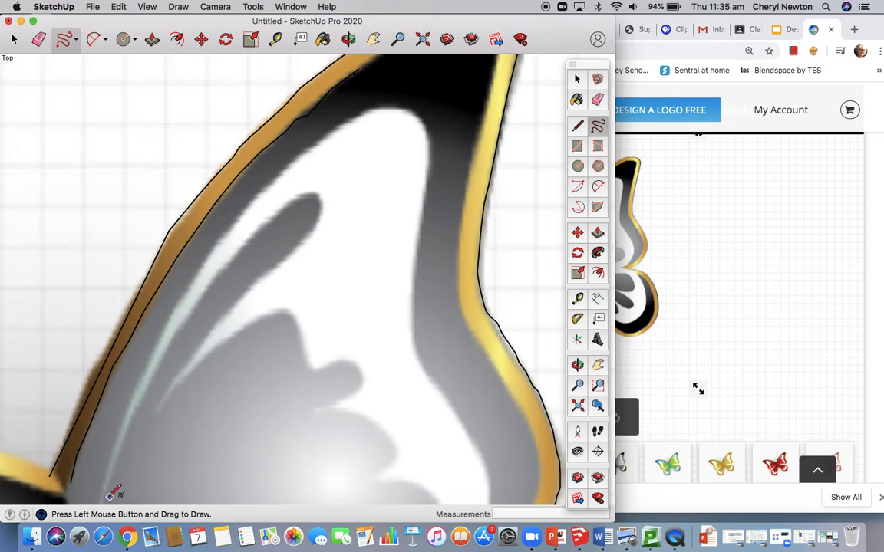
mouse_move(101, 495)
left_mouse_down()
mouse_move(153, 342)
mouse_move(213, 244)
mouse_move(365, 114)
mouse_move(398, 110)
mouse_move(419, 120)
left_mouse_up()
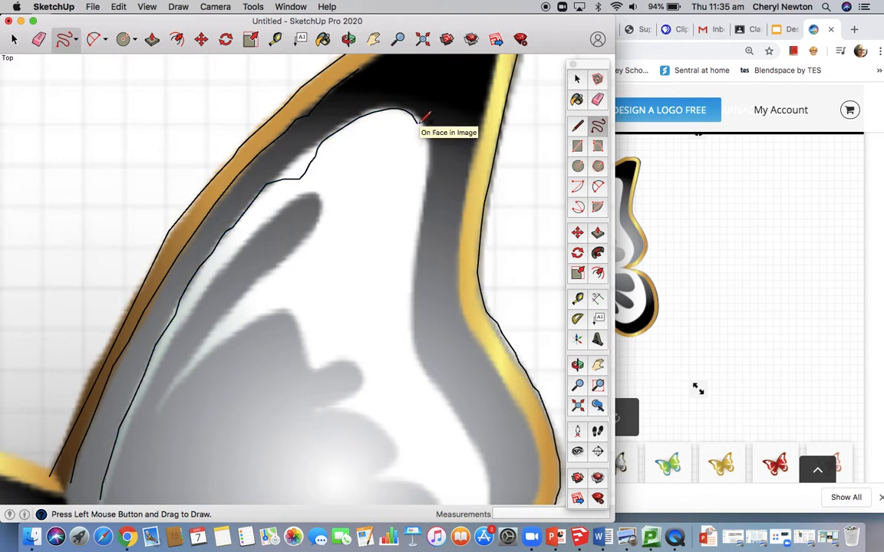
Draw two short crossing lines, the upper about 924 mm long, around the bulge in the white area's trace and erase the bulge between them
left_click(76, 48)
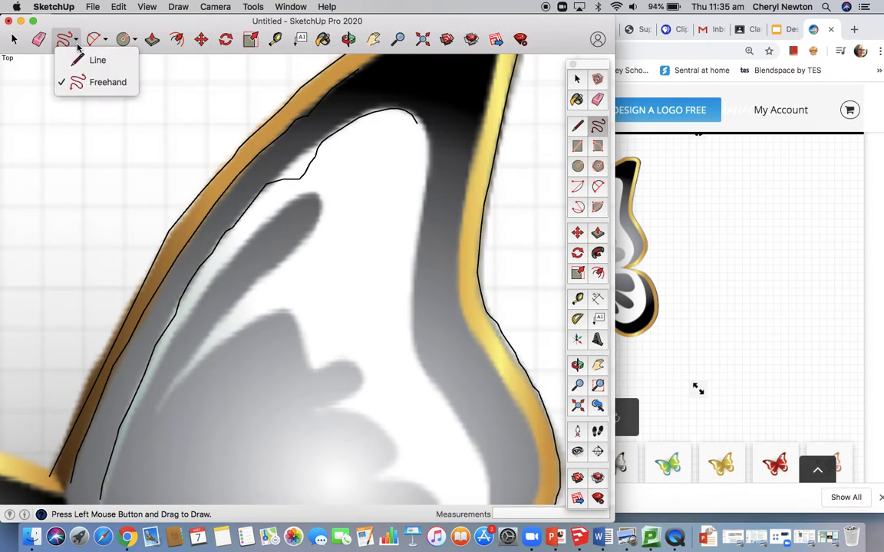
left_click(77, 58)
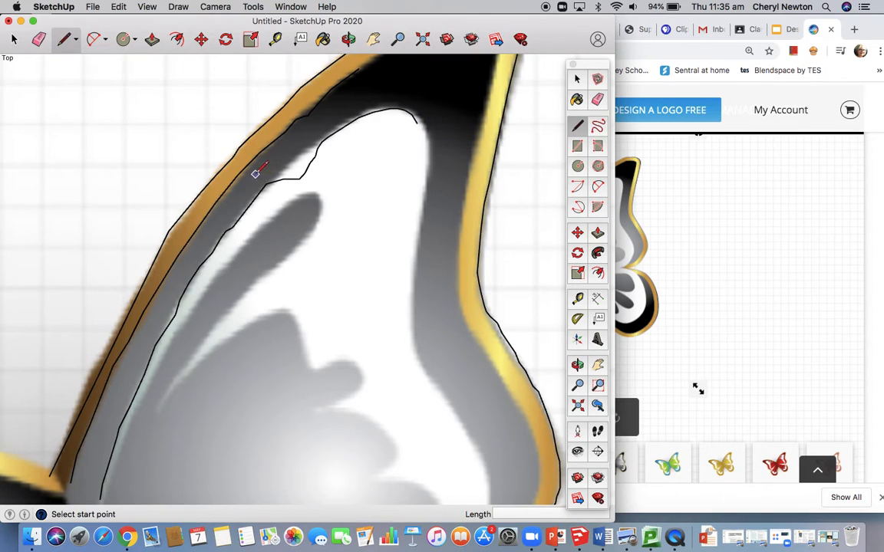
left_click_drag(257, 176, 279, 204)
left_click_drag(312, 127, 337, 160)
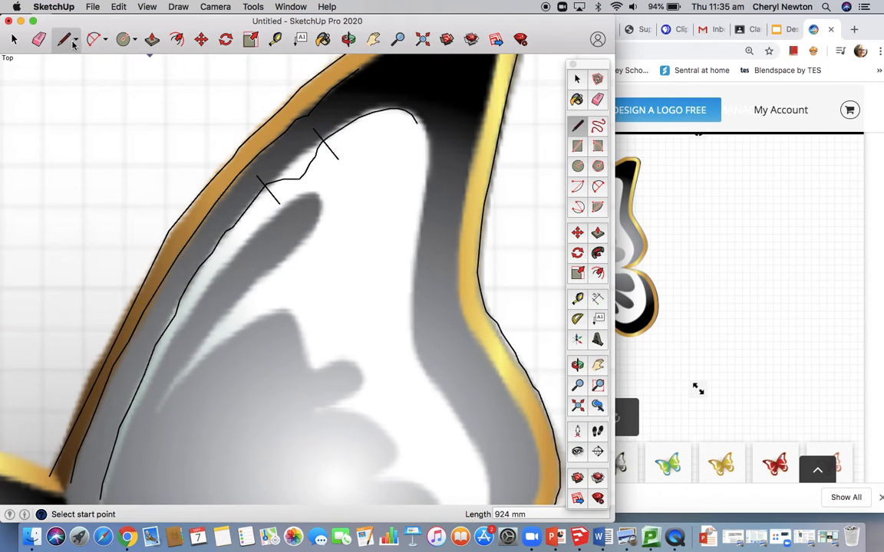
left_click(39, 41)
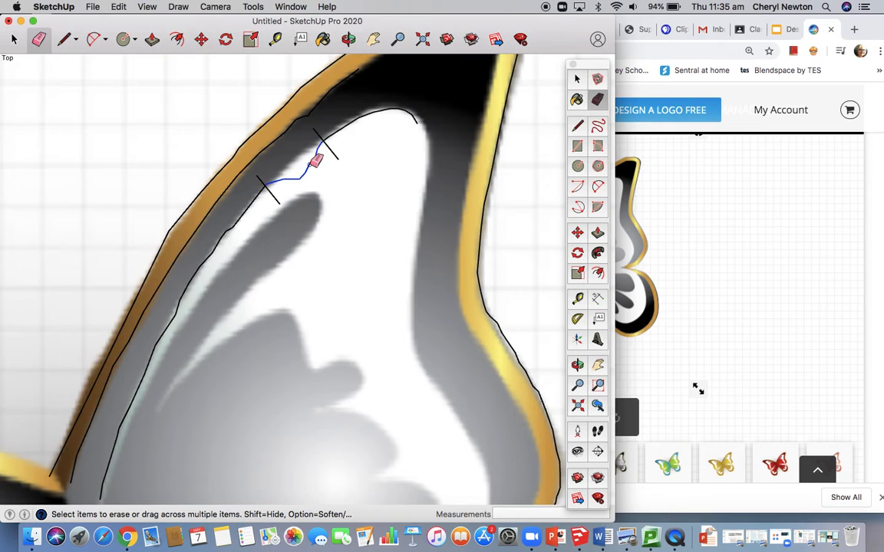
left_click_drag(316, 158, 312, 158)
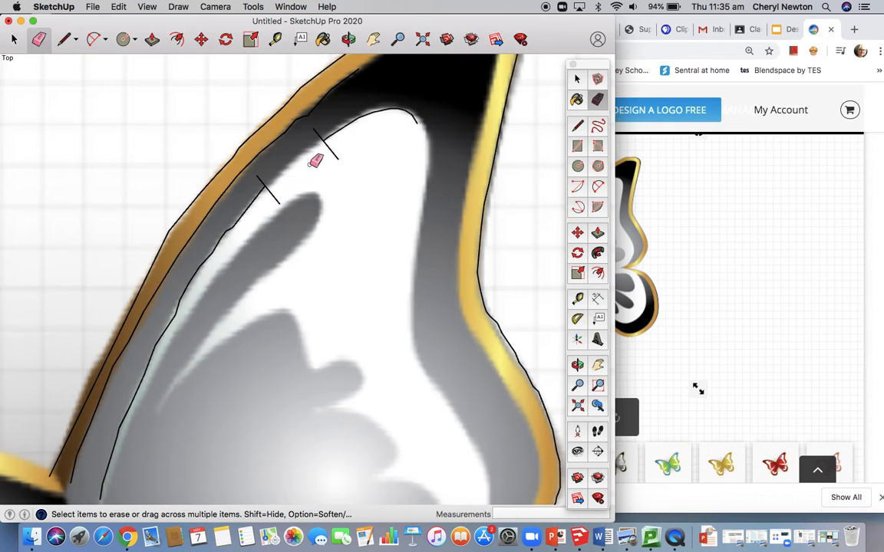
Redraw the gap in the white area's trace freehand between the two short crossing lines
left_click(65, 40)
left_click(75, 43)
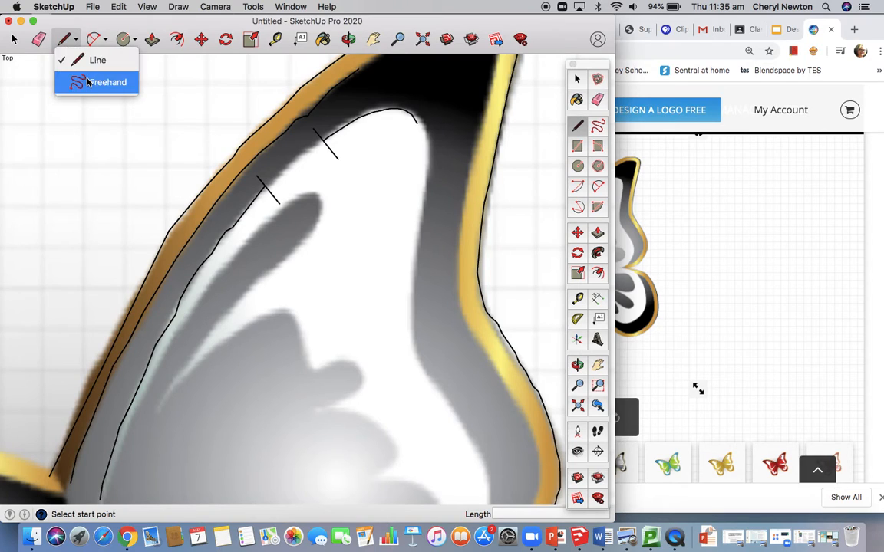
left_click(102, 81)
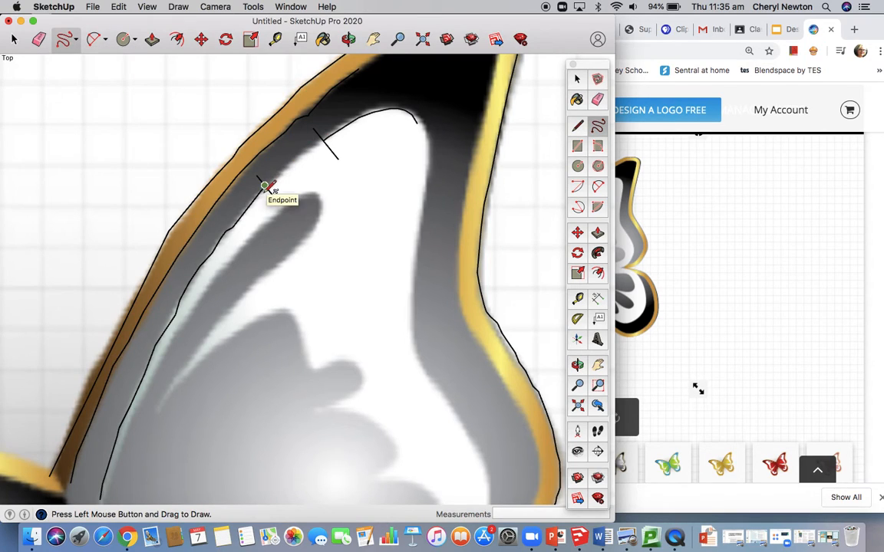
mouse_move(265, 184)
left_mouse_down()
mouse_move(296, 149)
mouse_move(365, 117)
mouse_move(424, 177)
mouse_move(420, 73)
mouse_move(452, 46)
left_mouse_up()
Erase the redrawn freehand segment between the two short crossing lines on the white area's edge
left_click(398, 39)
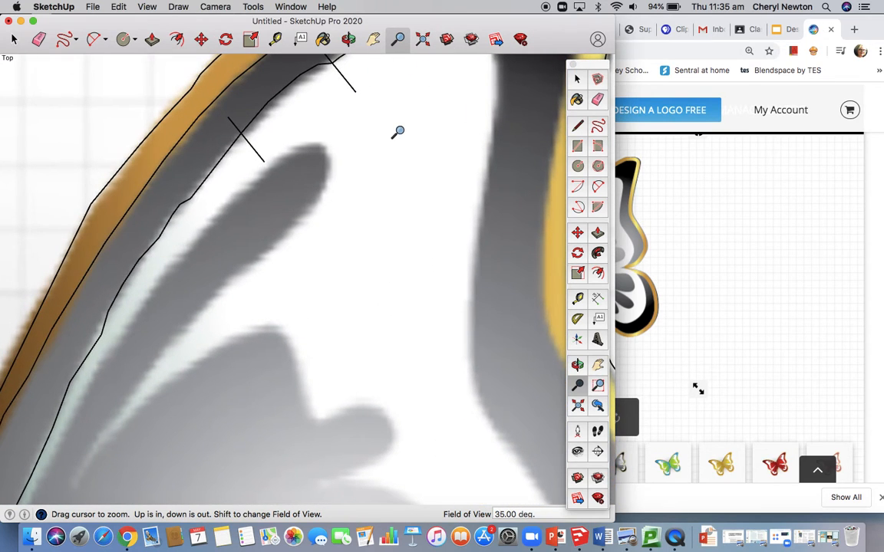
scroll(397, 132, "down", 10)
scroll(397, 132, "up", 12)
scroll(397, 132, "down", 2)
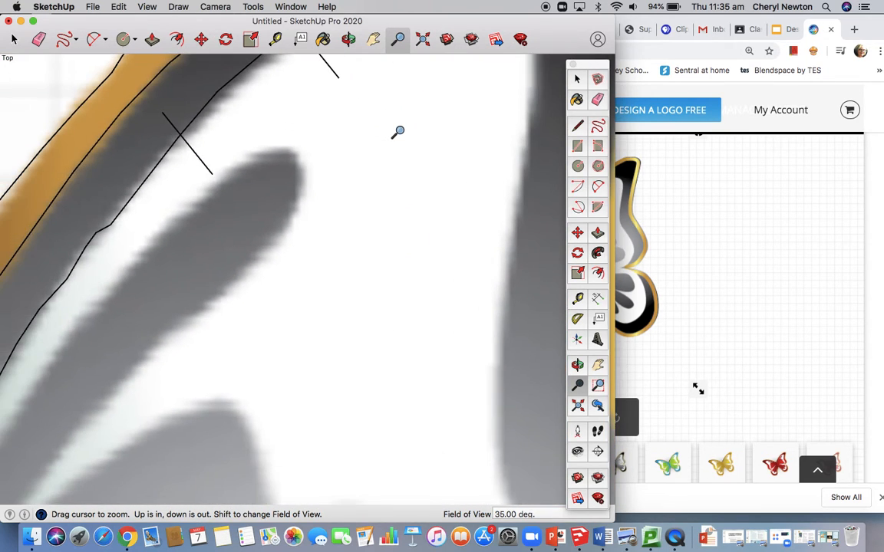
left_click(374, 45)
left_click_drag(345, 144, 306, 311)
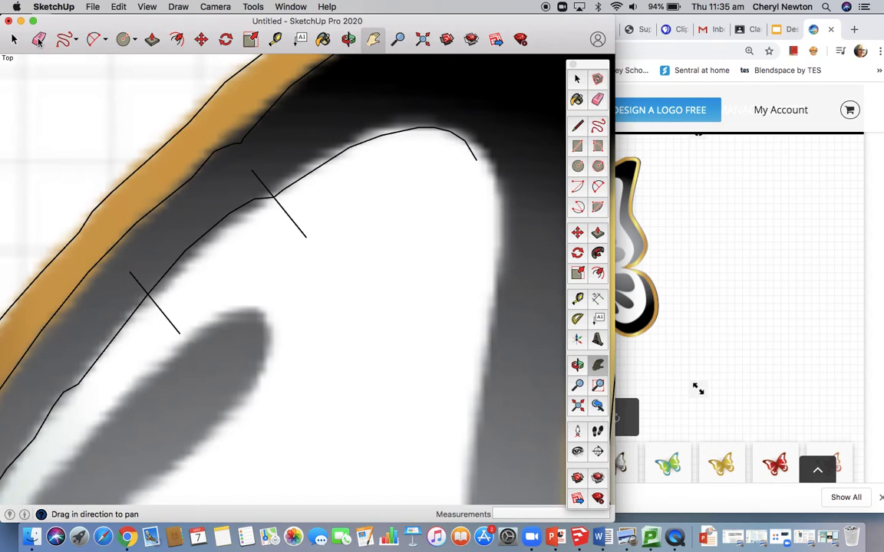
left_click(39, 40)
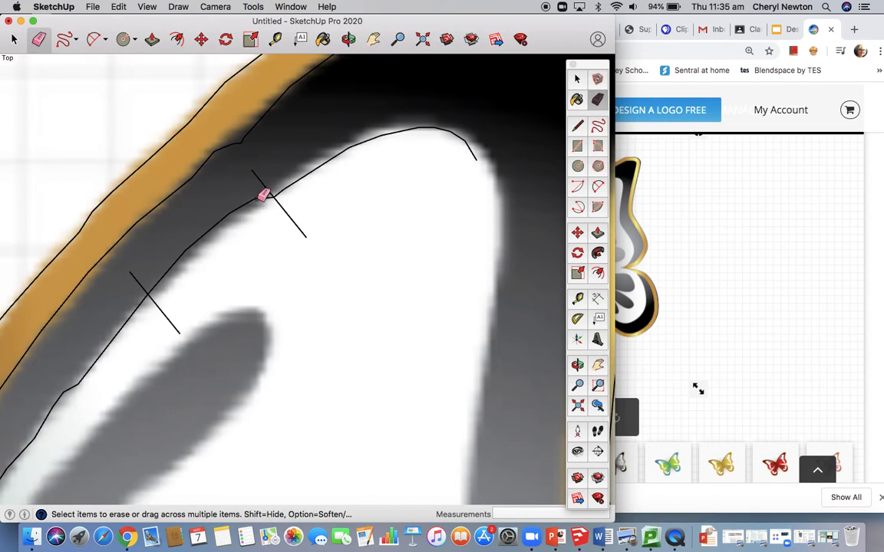
left_click_drag(263, 196, 265, 190)
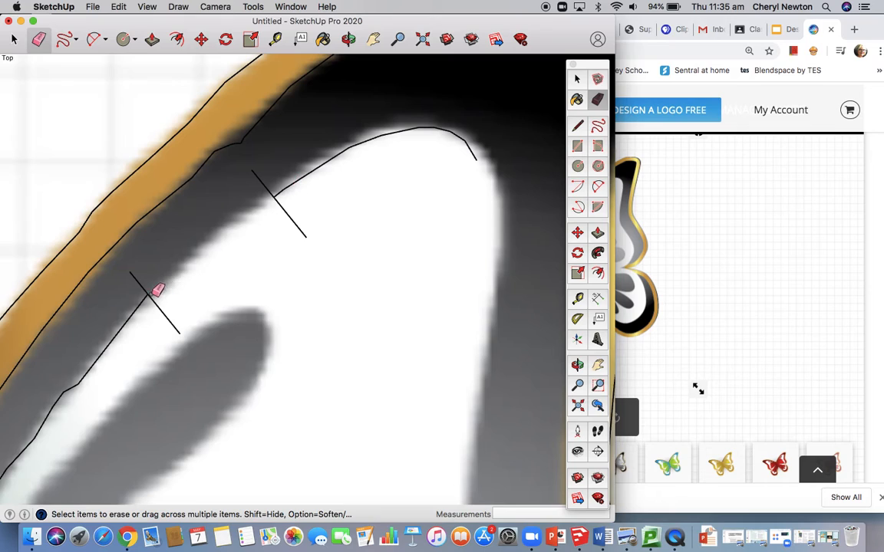
Erase the upper crossing line and all remaining freehand pieces around the white area's rounded tip
left_click(312, 169)
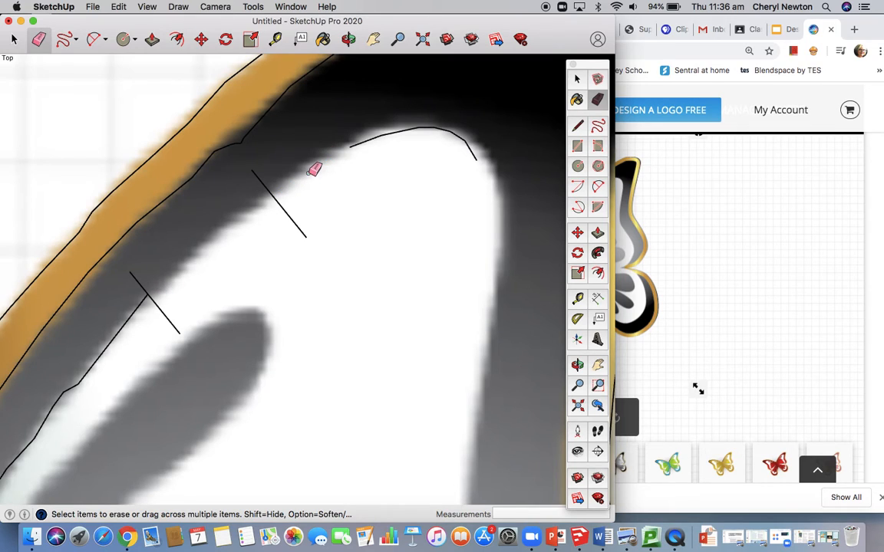
left_click(290, 208)
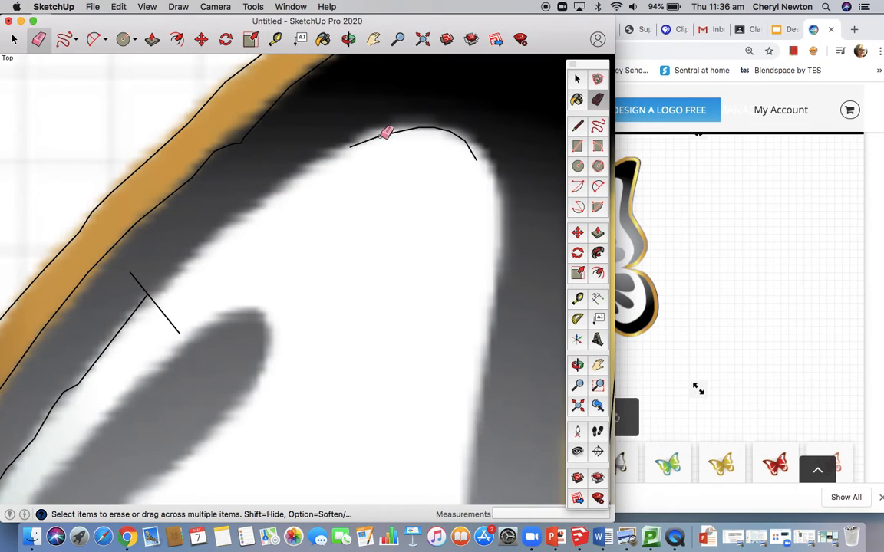
left_click(449, 131)
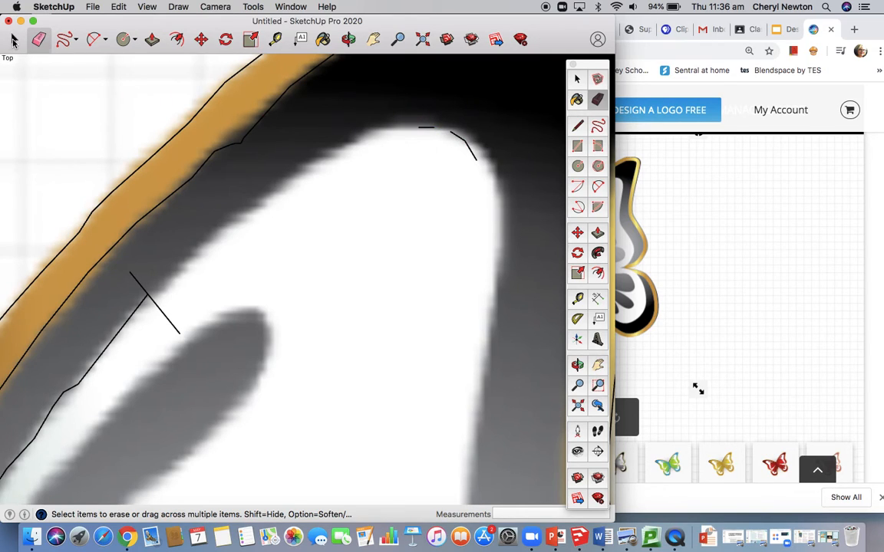
left_click(14, 41)
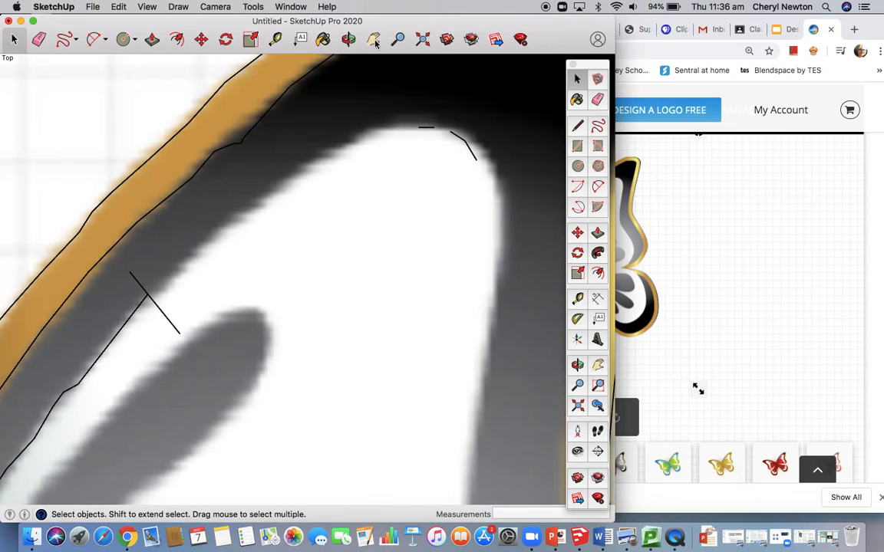
mouse_move(373, 91)
left_mouse_down()
mouse_move(453, 117)
mouse_move(493, 153)
mouse_move(526, 210)
left_mouse_up()
key("Delete")
Close the untitled butterfly model without saving its changes
mouse_move(69, 25)
left_mouse_down()
mouse_move(115, 38)
mouse_move(133, 55)
left_mouse_up()
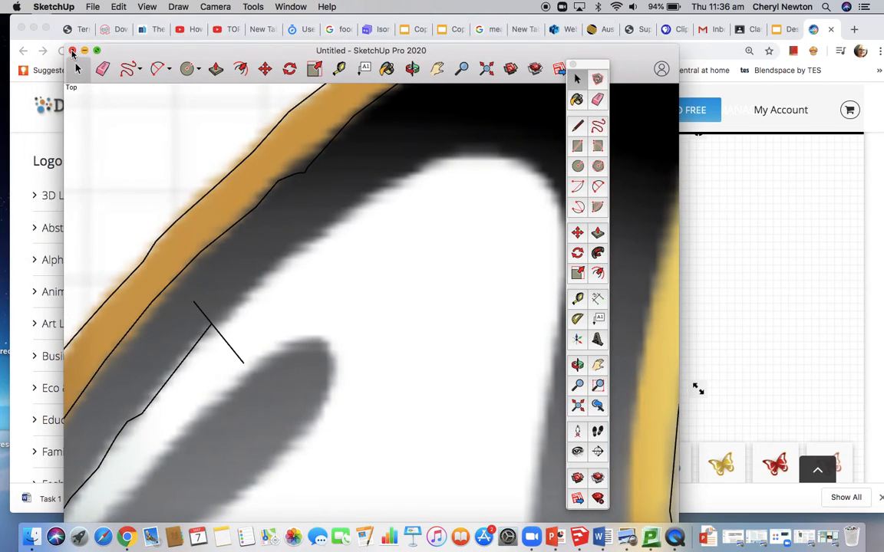
left_click(73, 50)
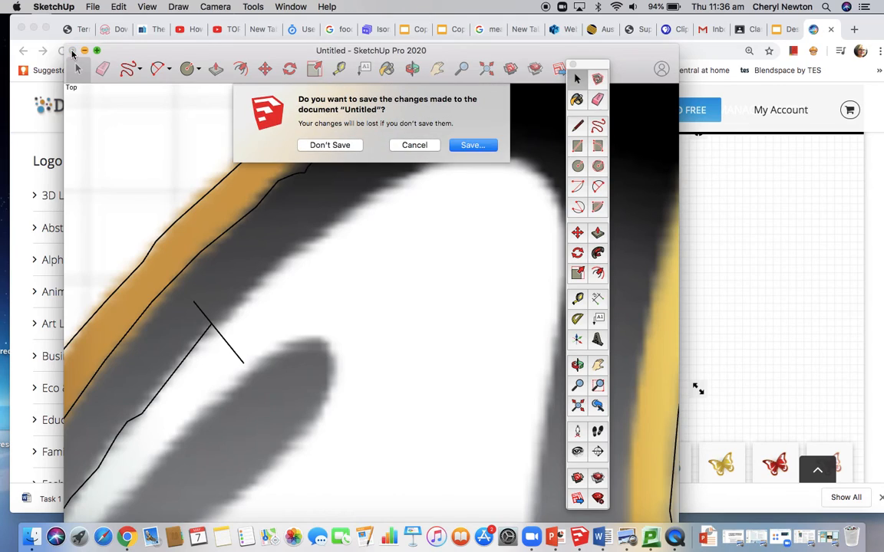
left_click(332, 145)
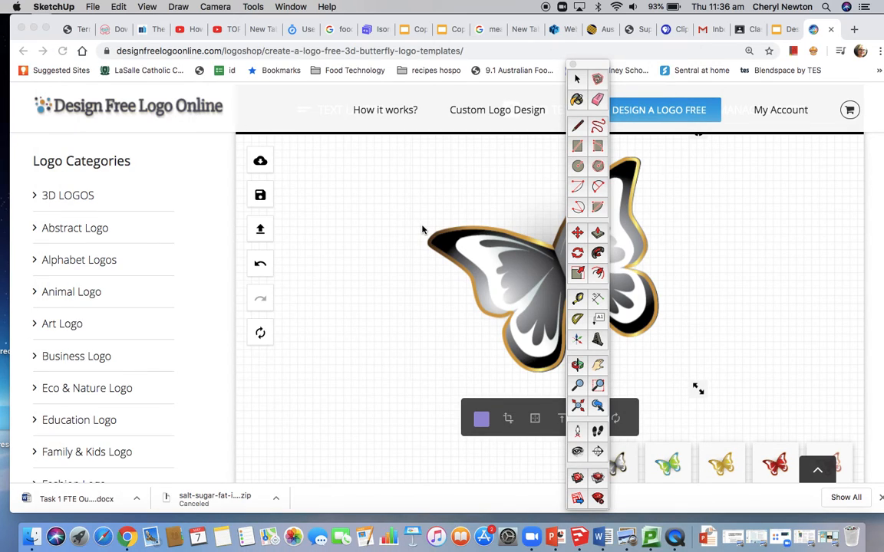